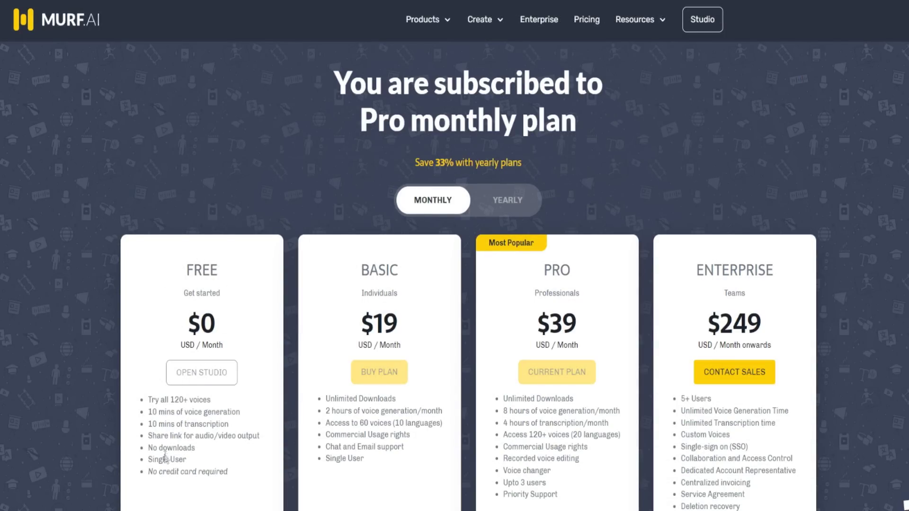
Step: Highlight the 'No credit card required' line on the pricing page, then clear the highlight
drag(149, 472, 236, 475)
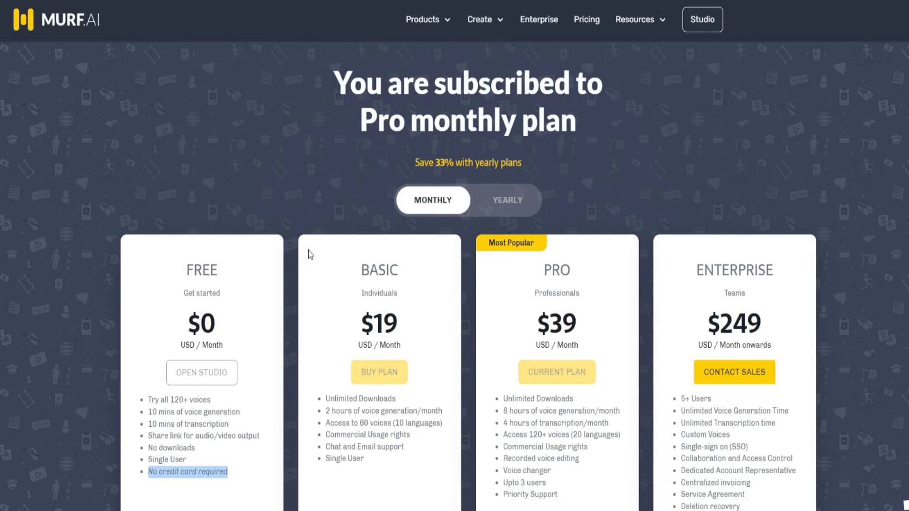
click(531, 264)
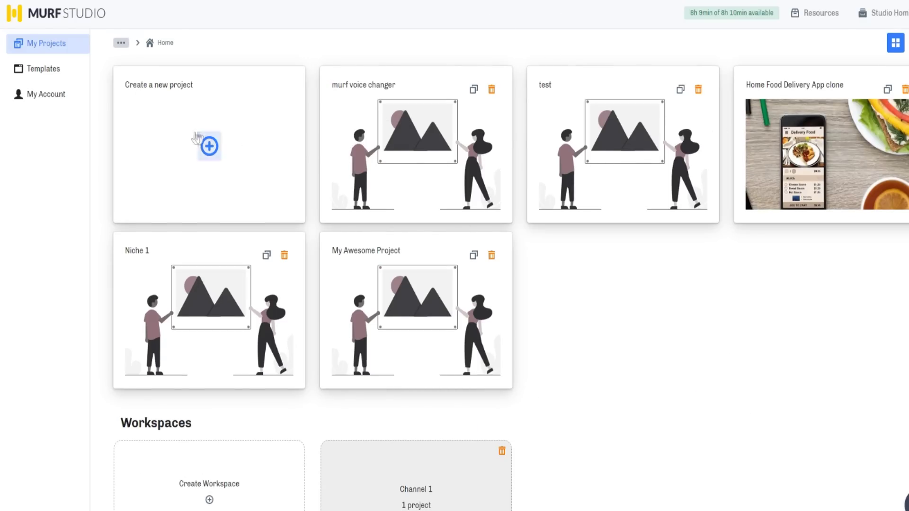
Step: Toggle Video and Audio in the new project form, dismiss it, and open the Templates gallery
click(210, 147)
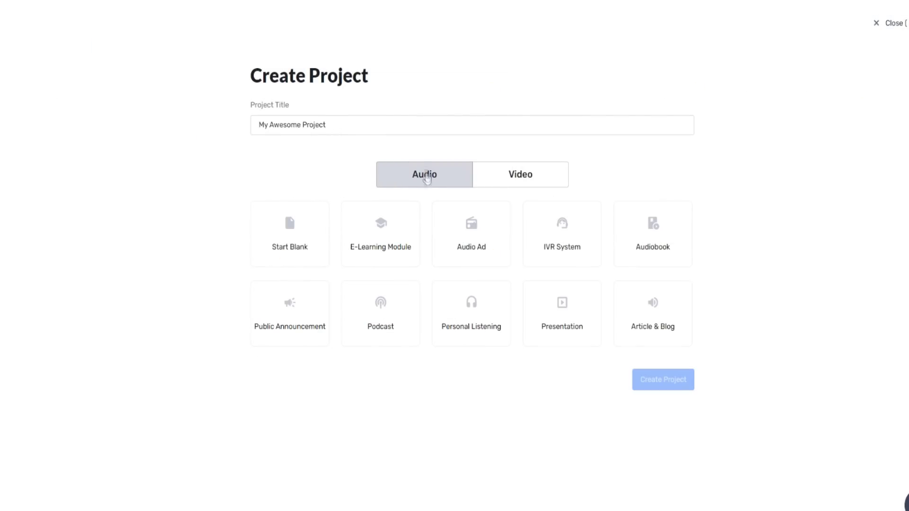
click(487, 179)
click(417, 182)
click(881, 31)
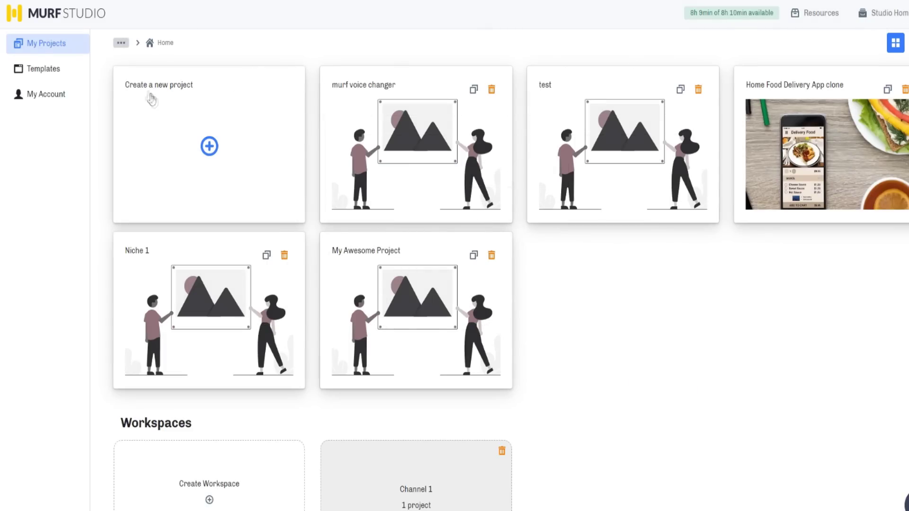
click(69, 72)
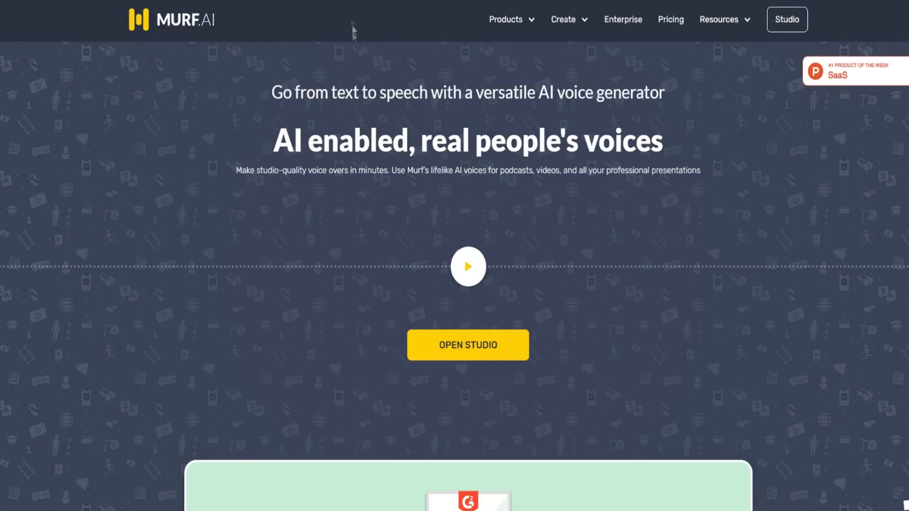
scroll(400, 123, down, 12)
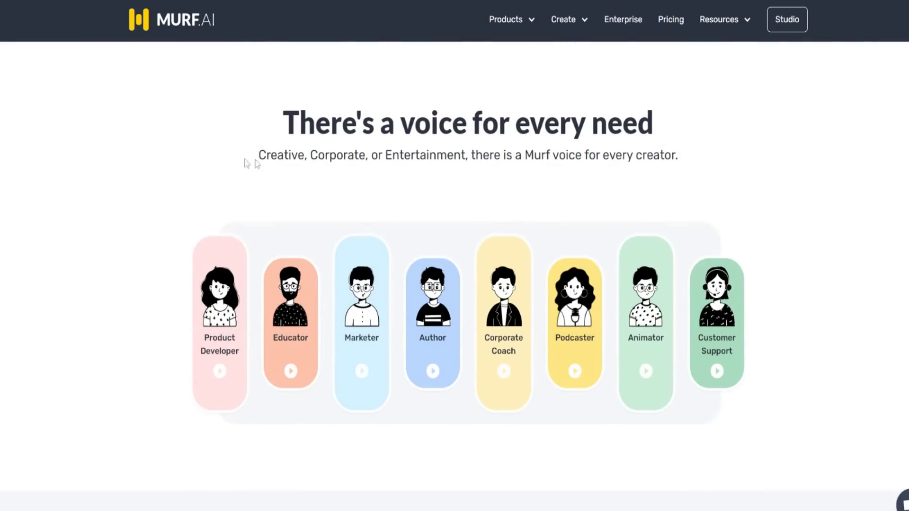
scroll(202, 165, down, 3)
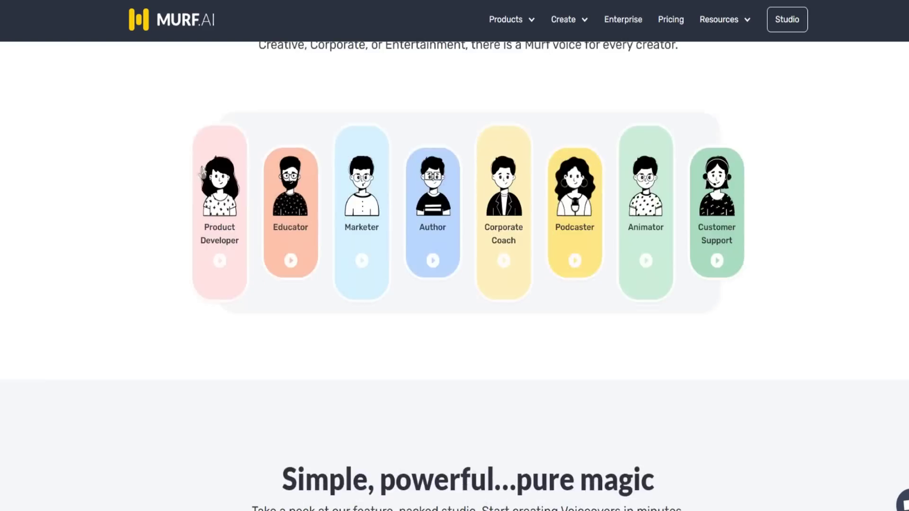
scroll(200, 172, up, 1)
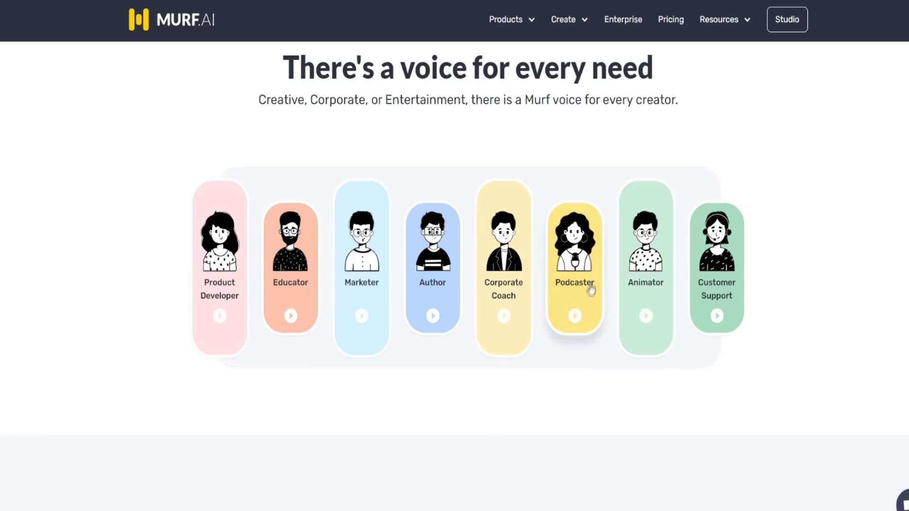
scroll(529, 233, down, 5)
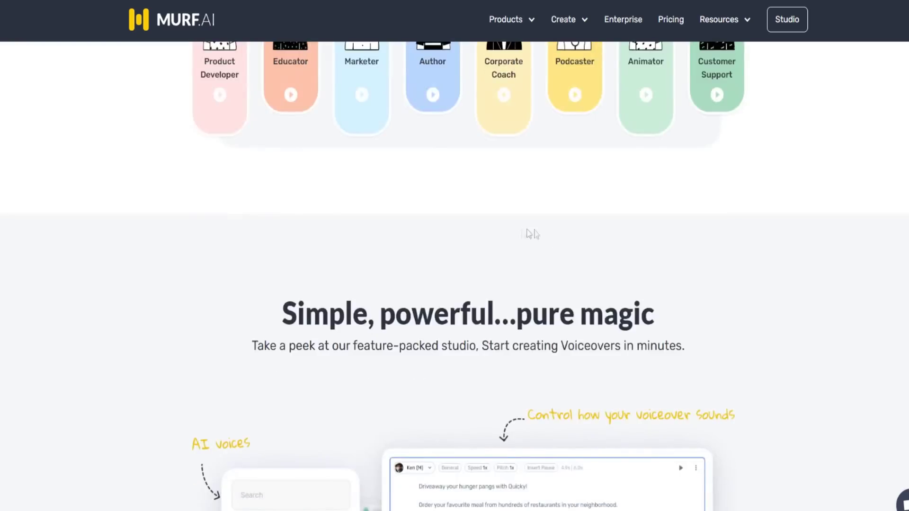
scroll(473, 227, up, 2)
scroll(313, 265, up, 1)
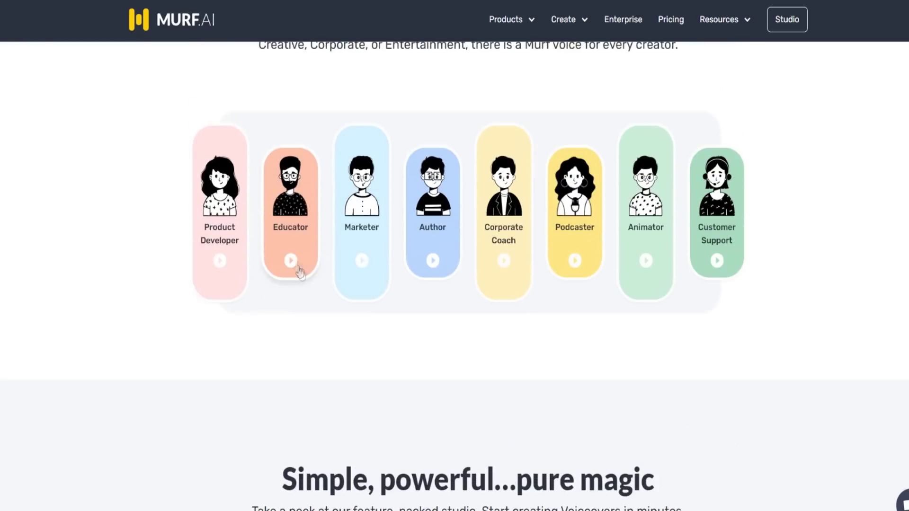
scroll(430, 152, up, 1)
scroll(411, 150, down, 4)
scroll(416, 199, down, 20)
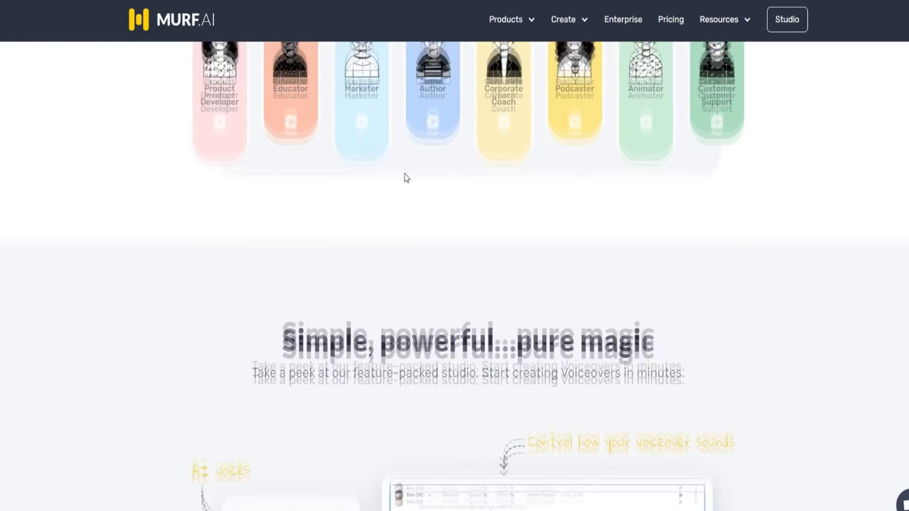
scroll(452, 195, down, 15)
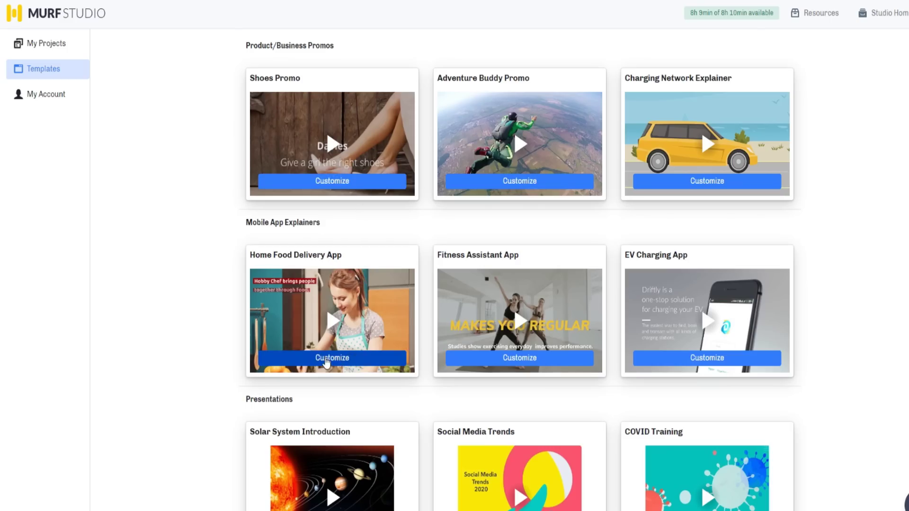
Step: Customize the Home Food Delivery App template and start customizing it
click(326, 362)
click(594, 314)
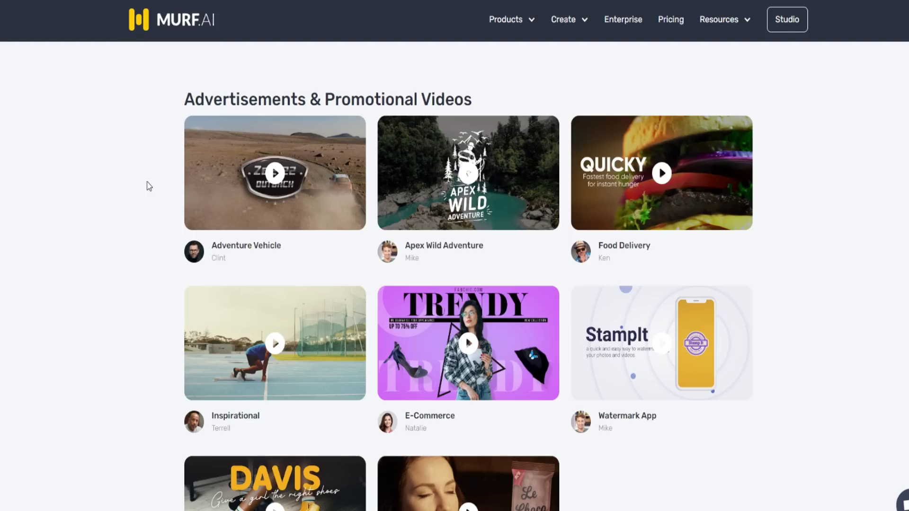
Step: Play and stop the Adventure Vehicle sample, then play Back to School under E-Learning Videos
click(276, 173)
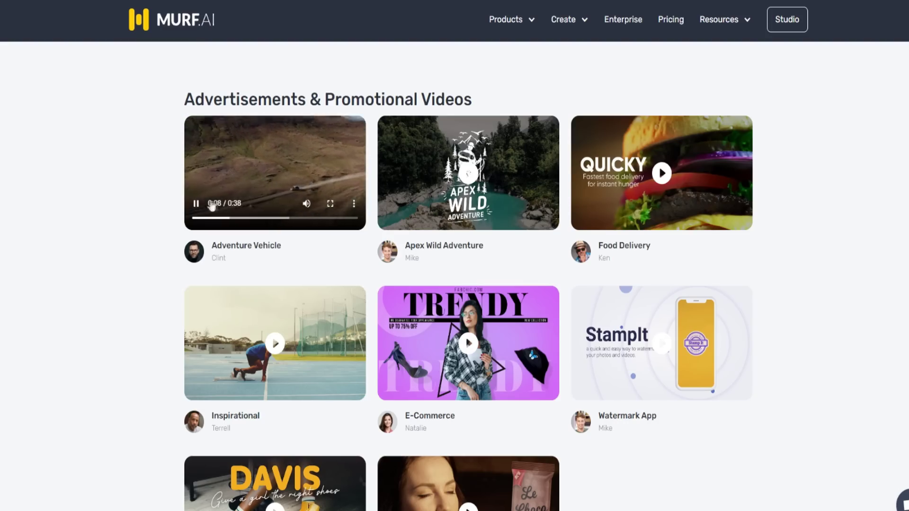
click(205, 198)
scroll(444, 229, down, 9)
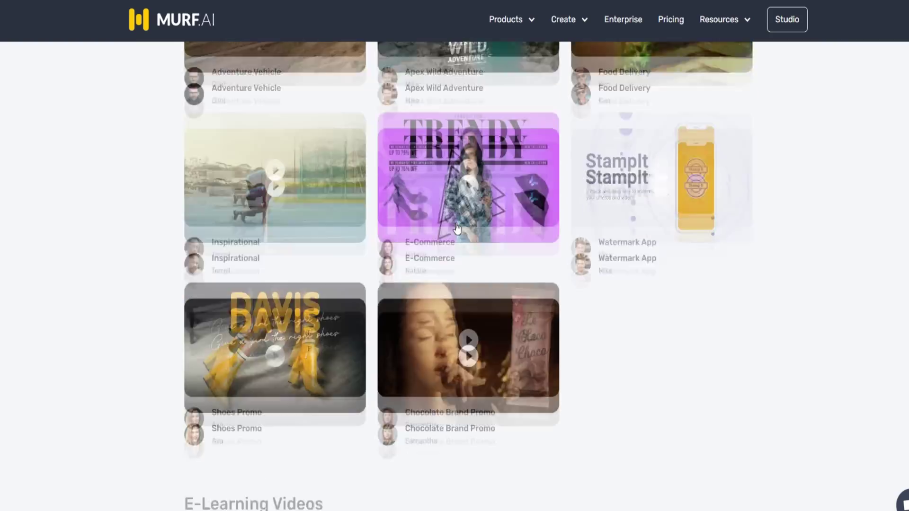
scroll(444, 229, down, 5)
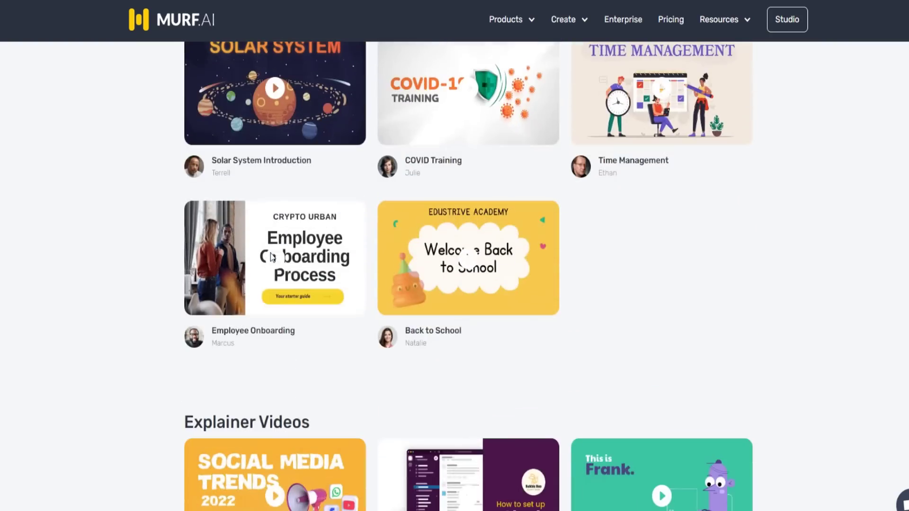
click(468, 260)
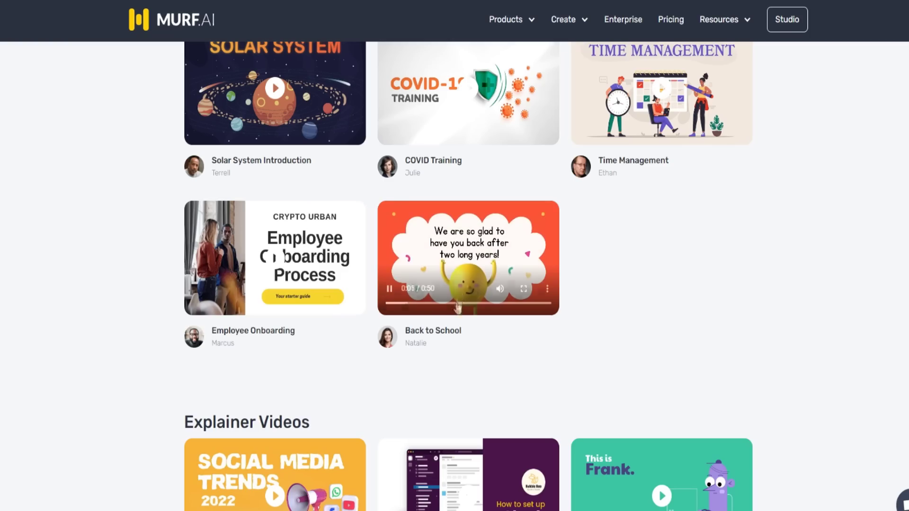
Step: Play the Home Food Delivery App explainer sample, then go to the Studio project editor
scroll(468, 305, down, 4)
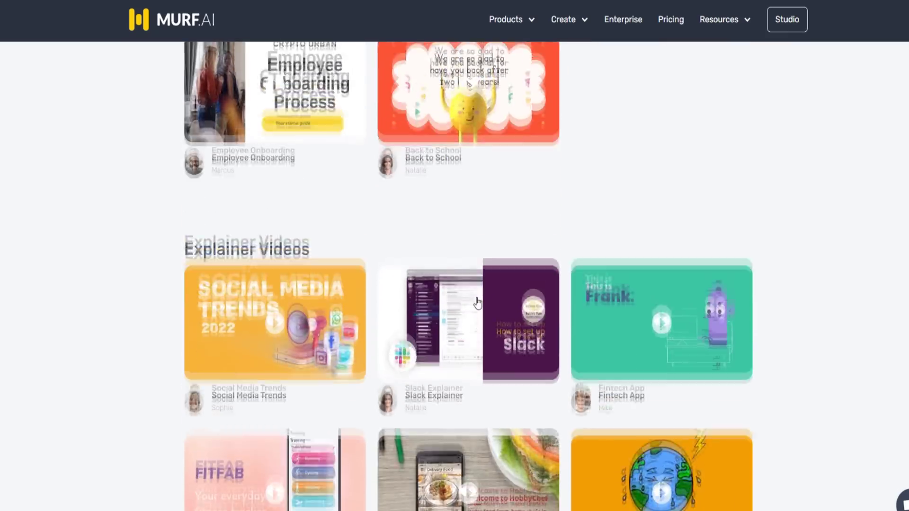
scroll(477, 303, down, 9)
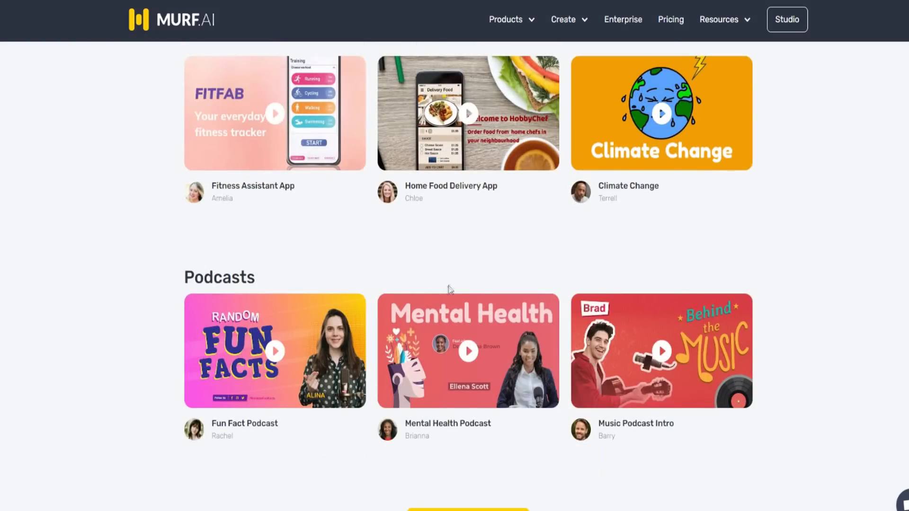
scroll(422, 259, up, 3)
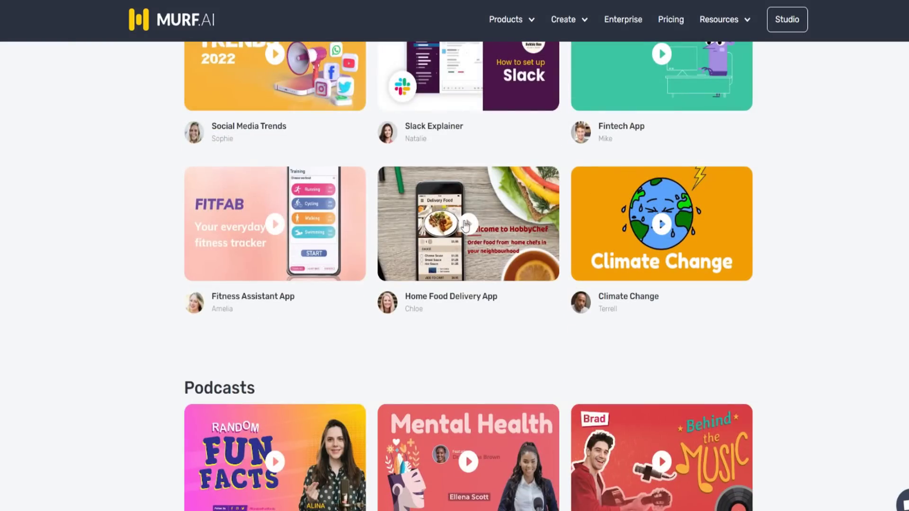
click(468, 225)
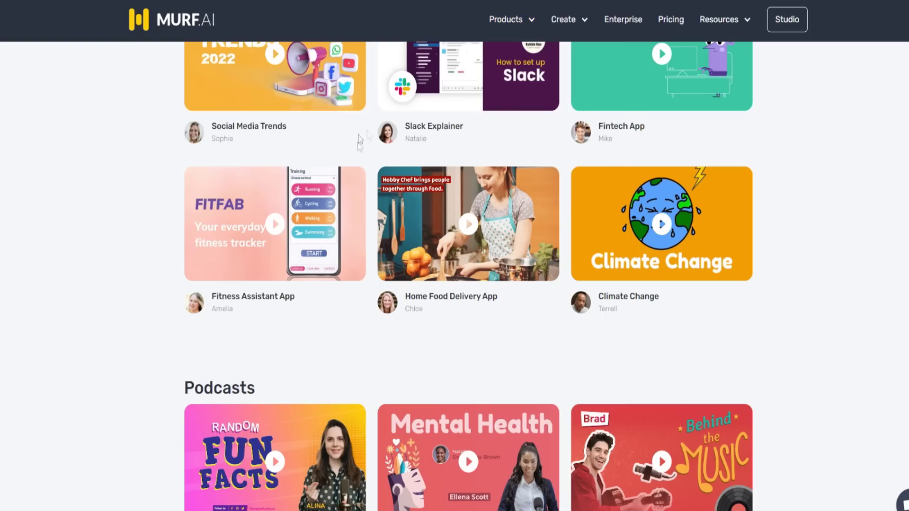
click(396, 56)
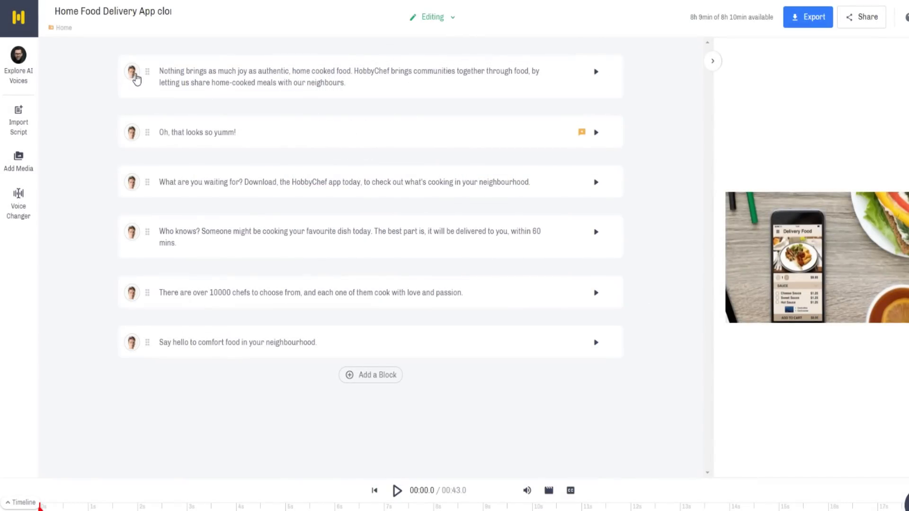
Step: Open the voice picker from the 'Who knows?' script block
click(336, 231)
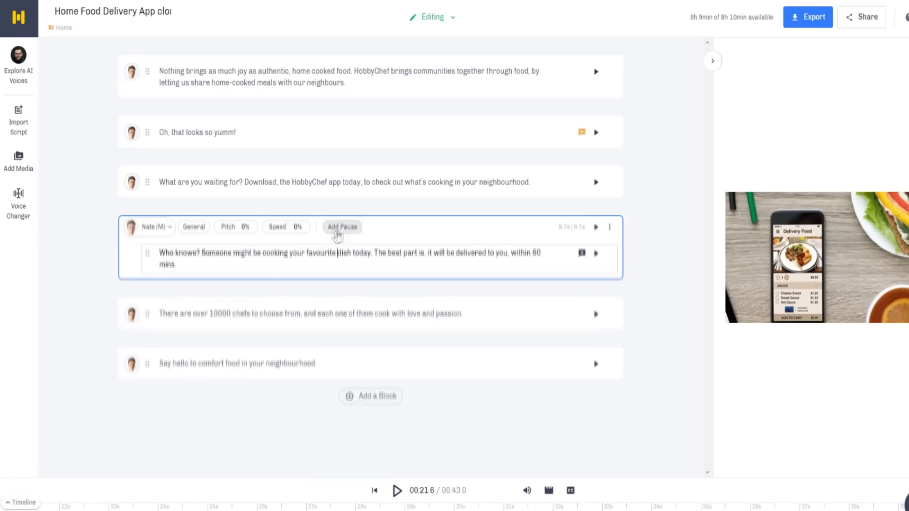
click(135, 73)
scroll(516, 208, down, 1)
scroll(434, 205, up, 1)
Step: Browse the English - US voice cards in the Select a Voice dialog
mouse_move(434, 204)
mouse_move(204, 177)
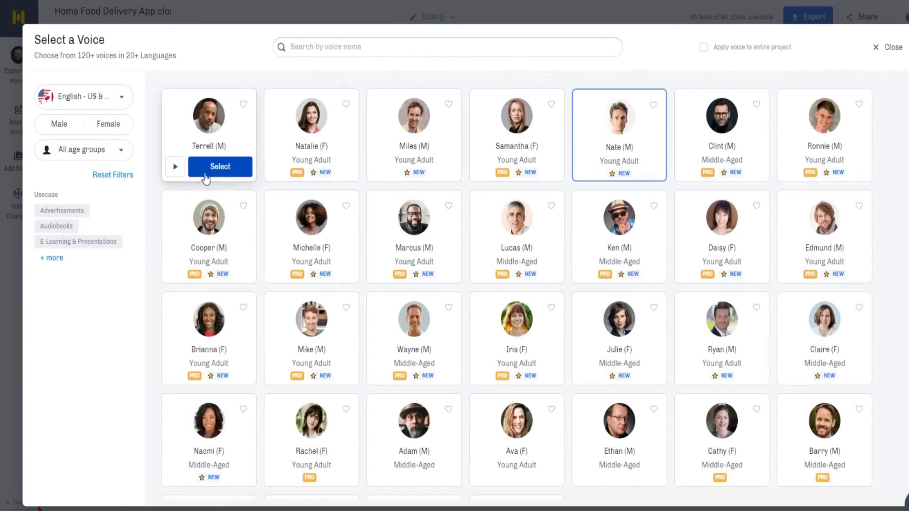
mouse_move(277, 133)
scroll(406, 162, down, 1)
mouse_move(604, 279)
mouse_move(591, 372)
scroll(592, 278, up, 1)
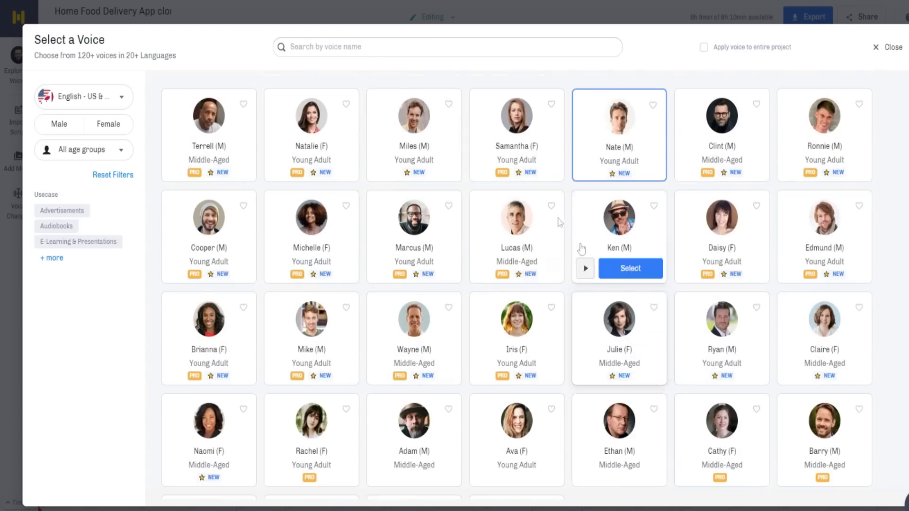
mouse_move(607, 126)
mouse_move(187, 116)
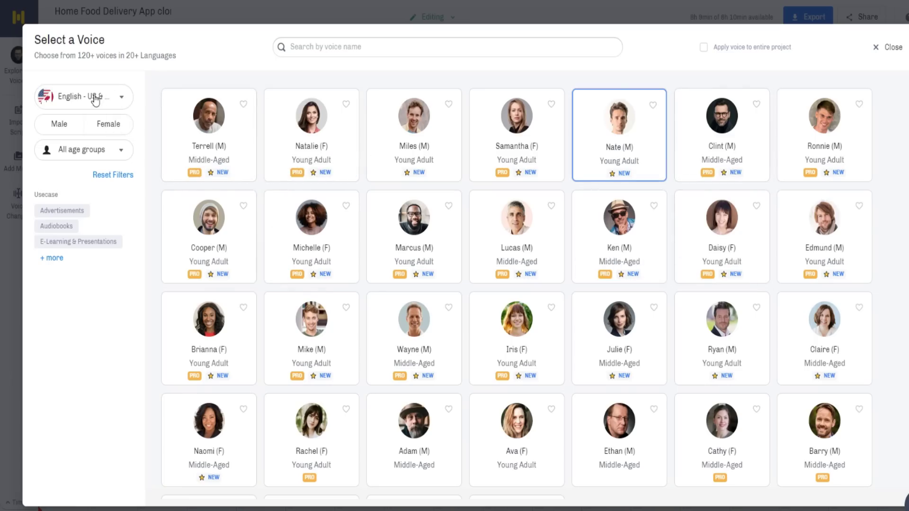
Step: Open the voice language list and scroll through all supported languages
click(115, 100)
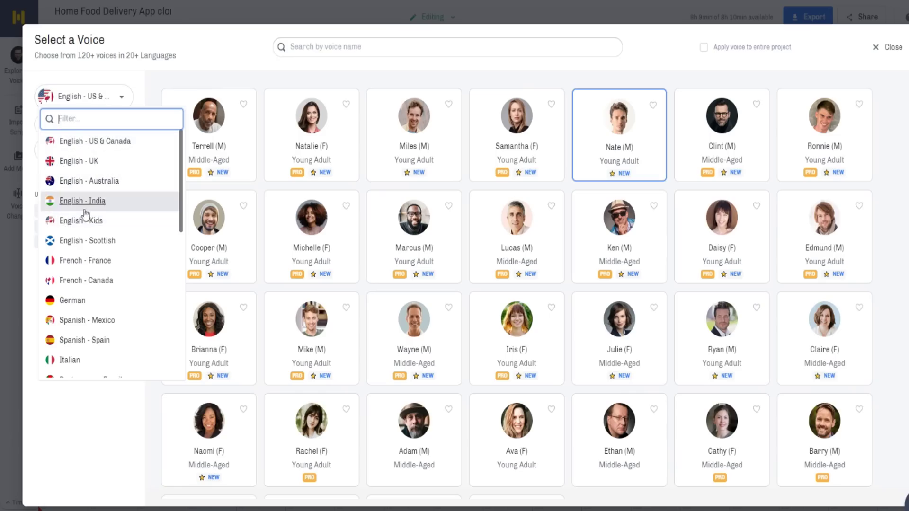
scroll(85, 214, down, 3)
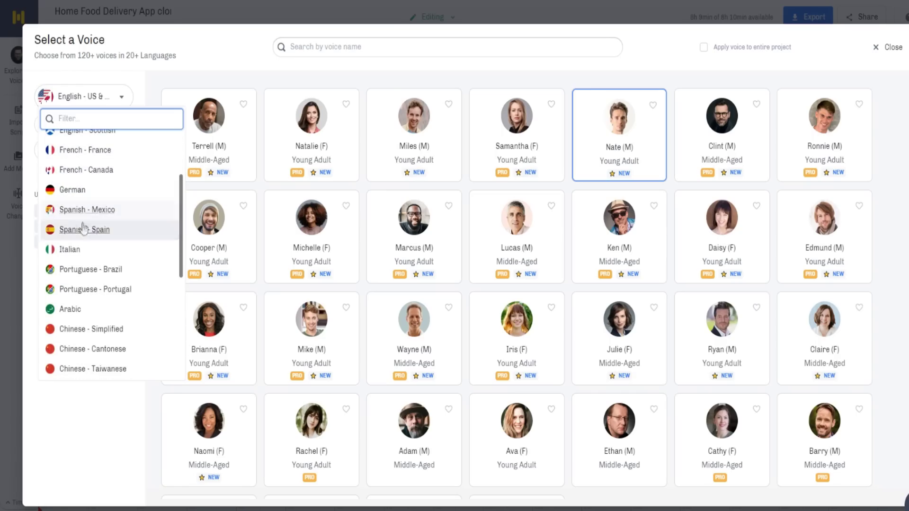
scroll(95, 246, down, 3)
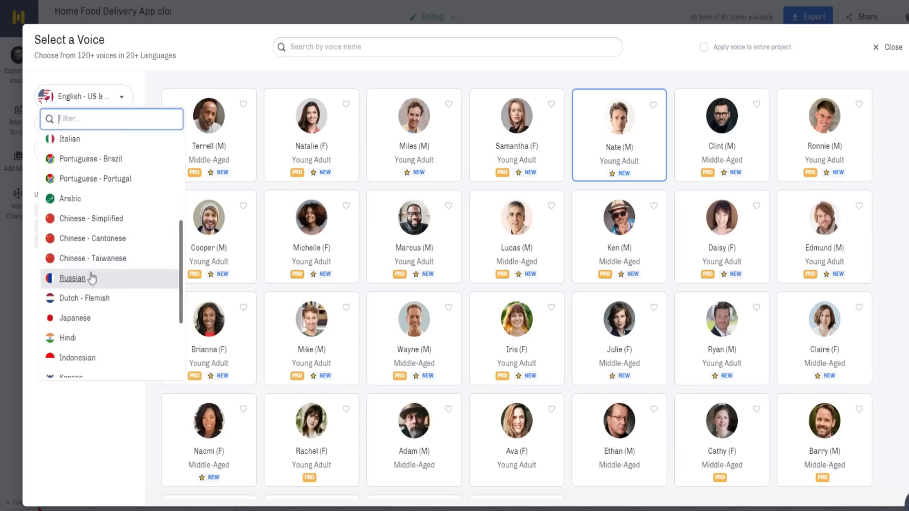
scroll(77, 258, down, 3)
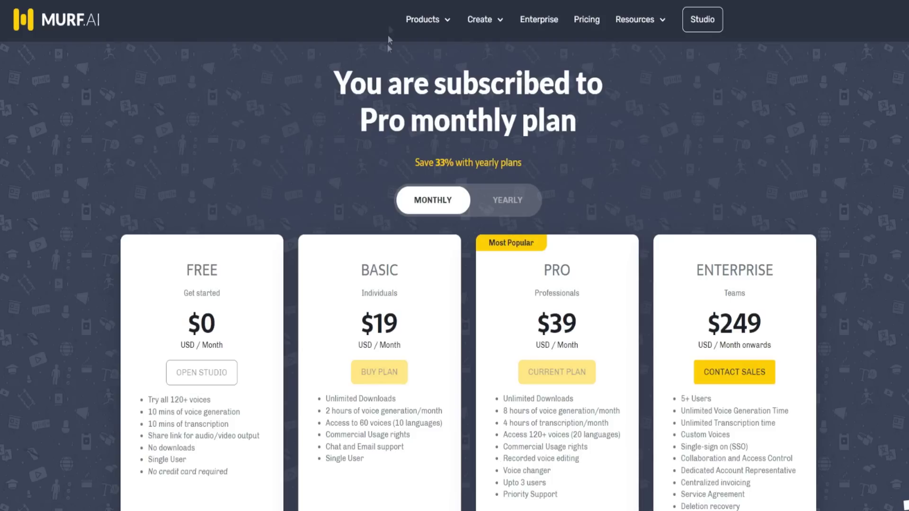
scroll(367, 160, down, 1)
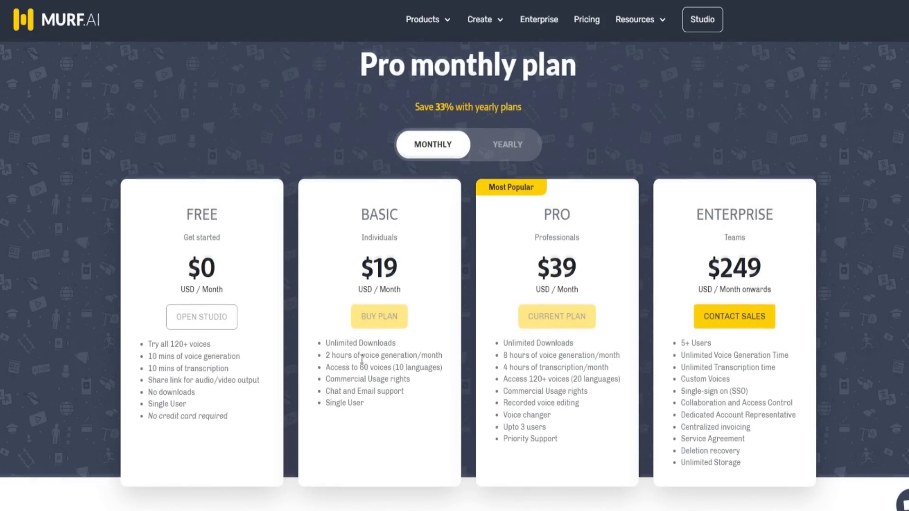
scroll(361, 360, down, 3)
drag(396, 261, 441, 258)
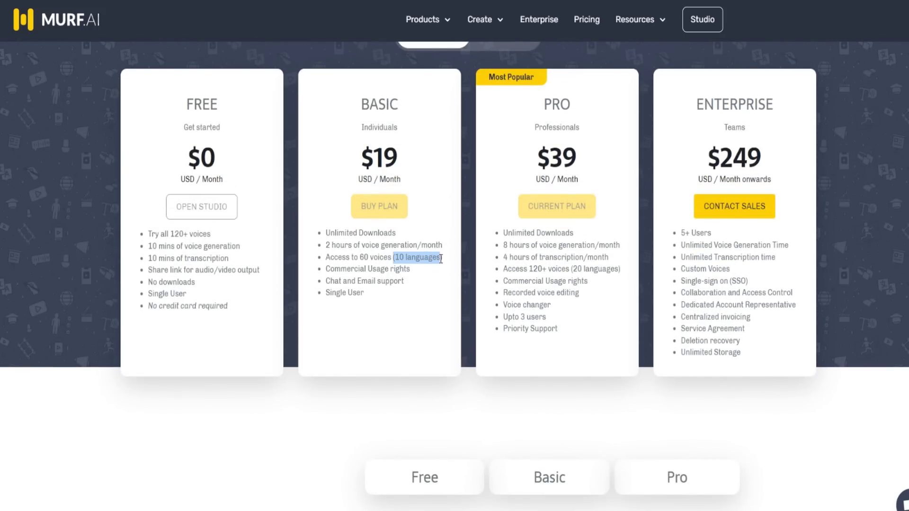
drag(573, 269, 618, 269)
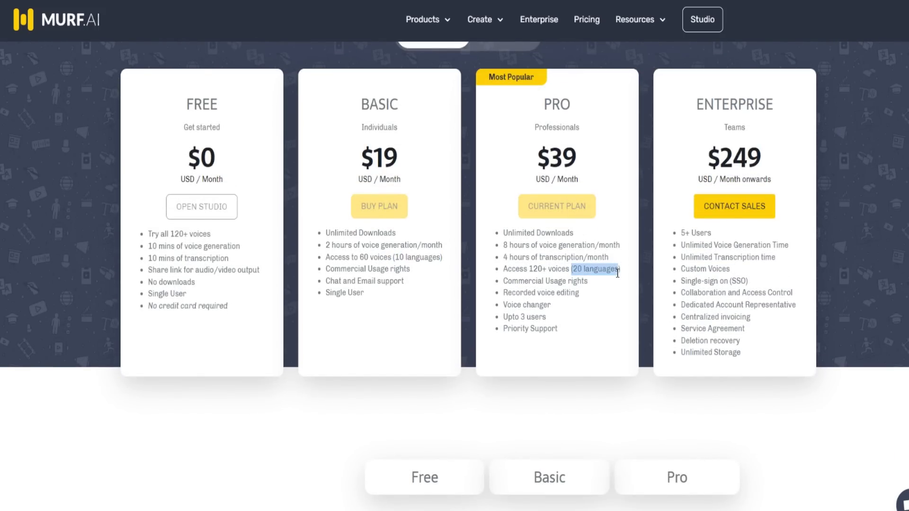
scroll(611, 272, up, 2)
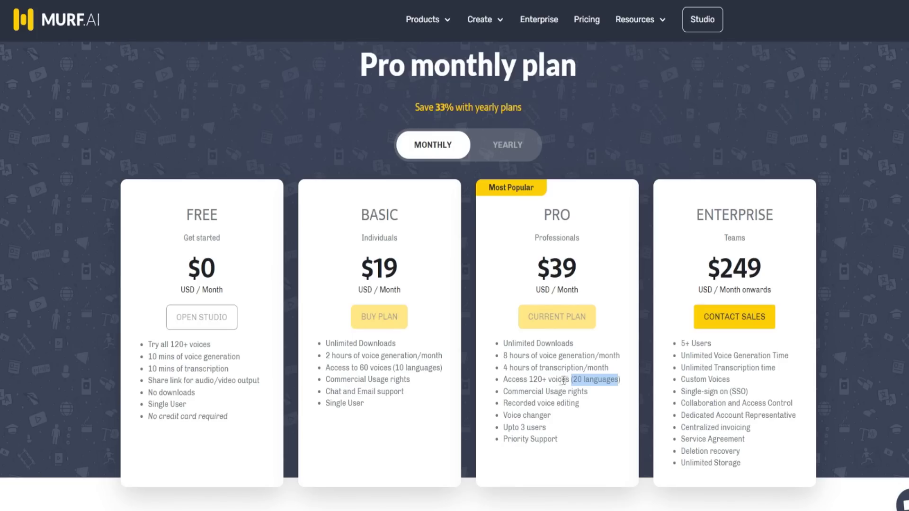
click(551, 375)
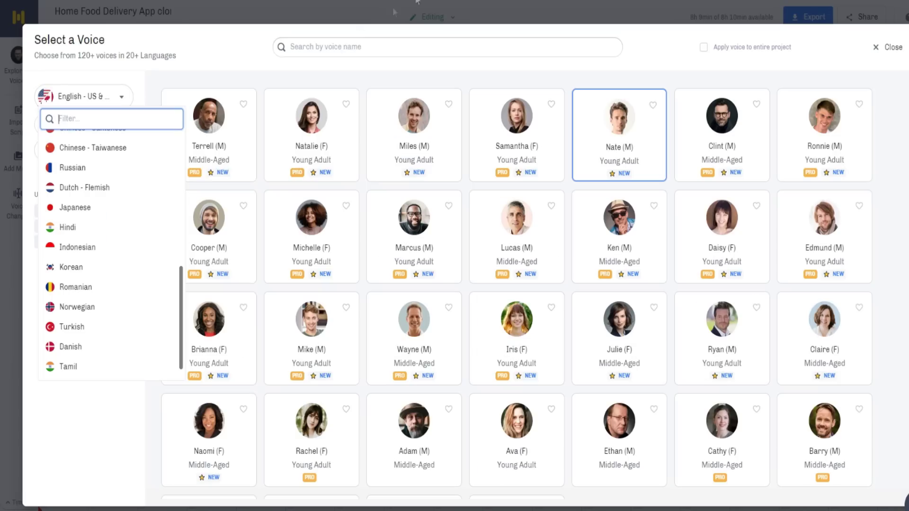
Step: Close the language list and preview the Terrell, Marcus and Daisy voice samples
click(207, 64)
mouse_move(208, 146)
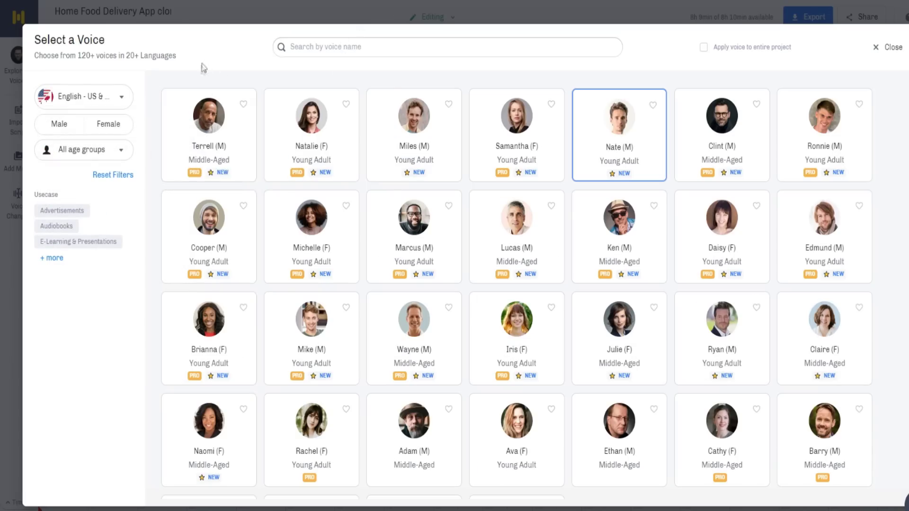
click(178, 167)
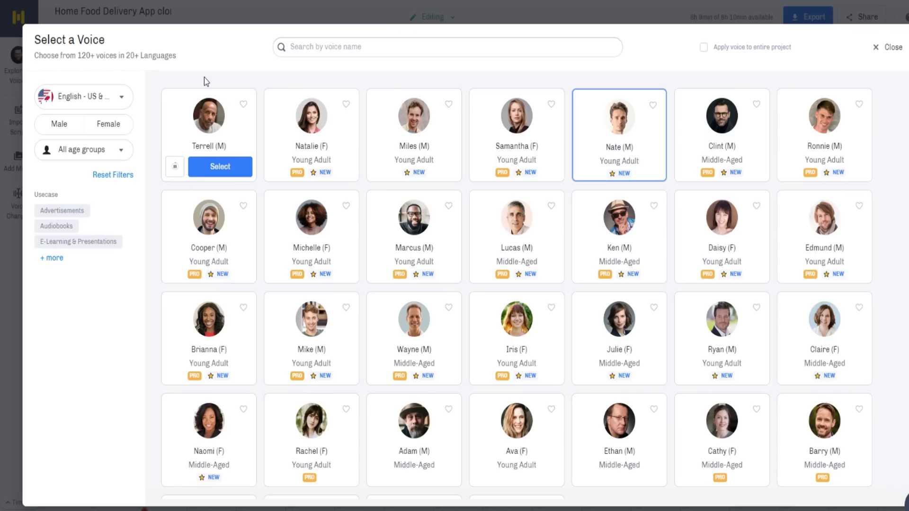
click(175, 167)
mouse_move(506, 236)
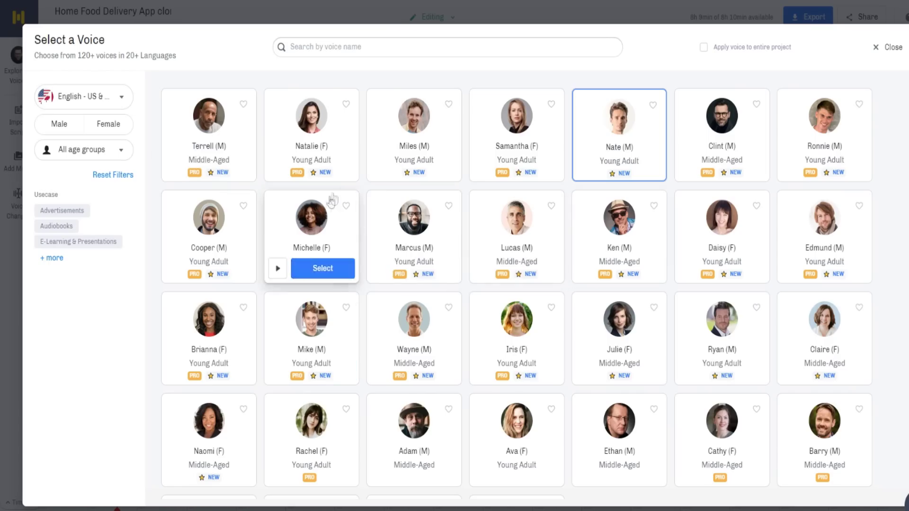
mouse_move(413, 251)
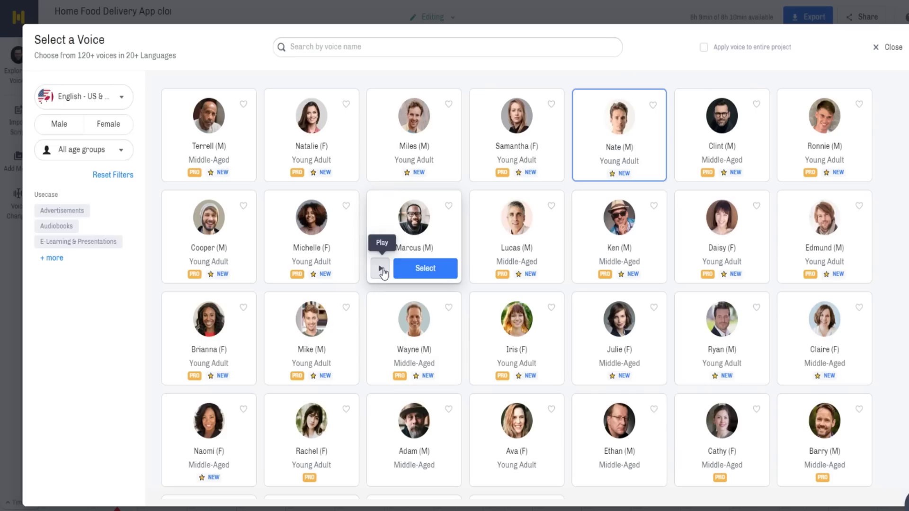
click(380, 268)
click(689, 270)
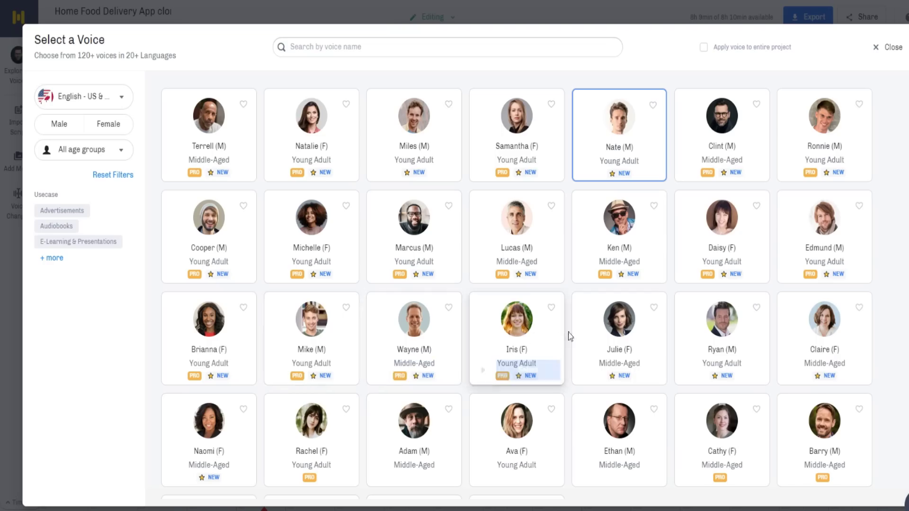
Step: Preview the Julie and Ethan voices, then close the picker keeping Nate (M)
scroll(582, 345, down, 1)
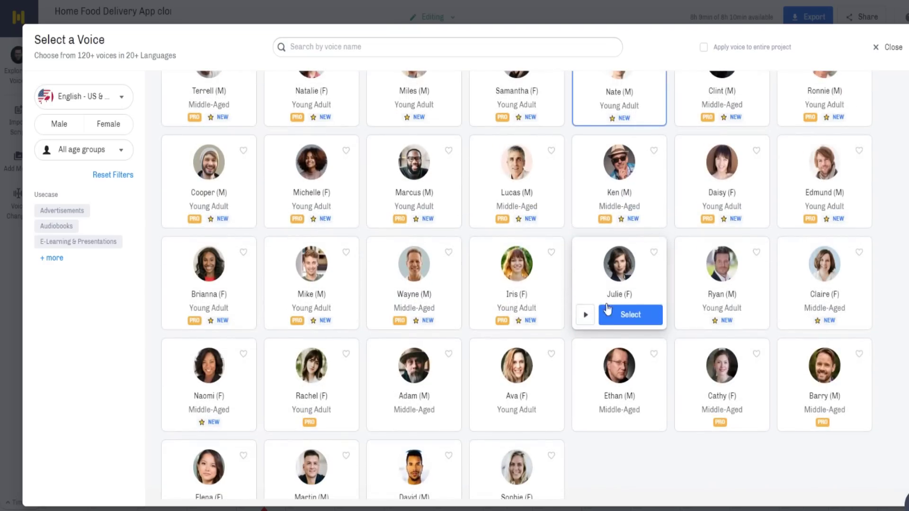
click(584, 316)
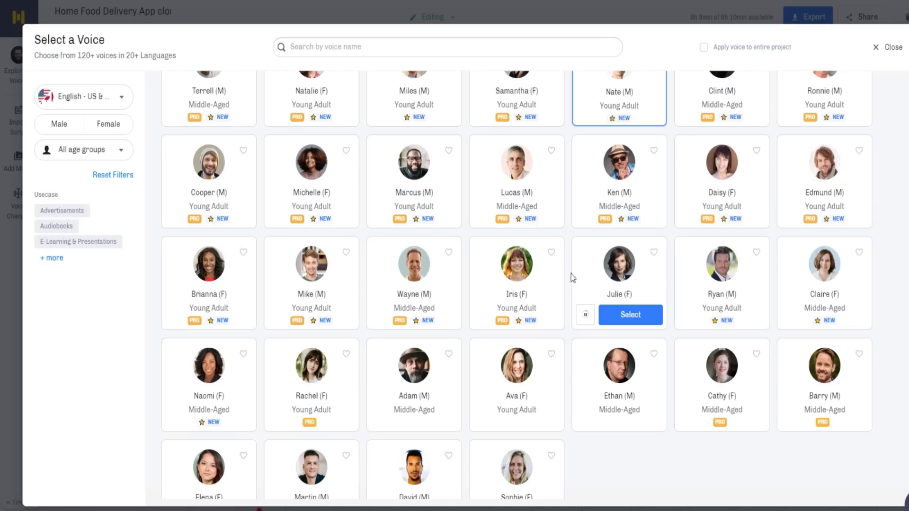
click(585, 315)
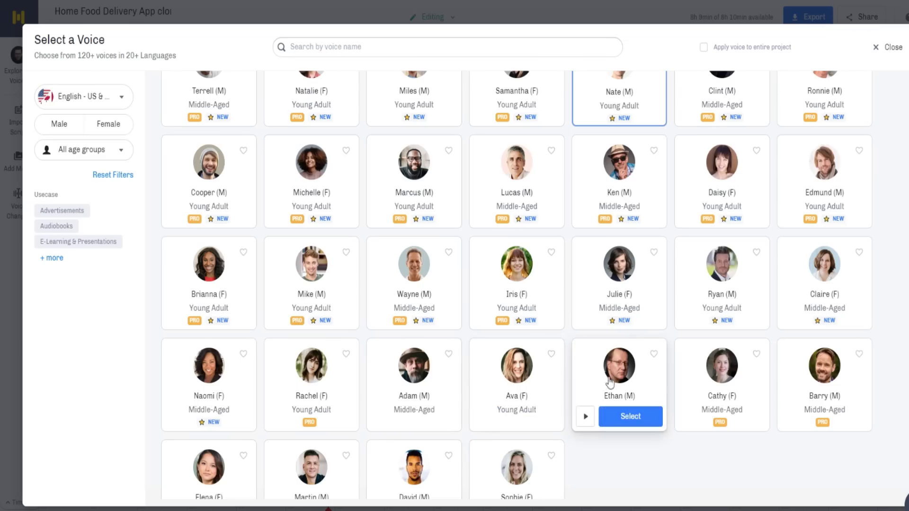
scroll(582, 379, down, 1)
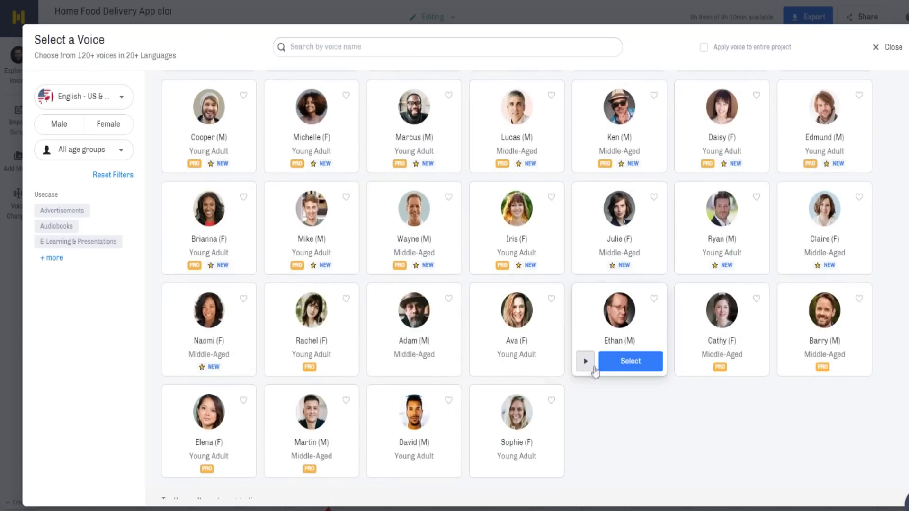
click(585, 360)
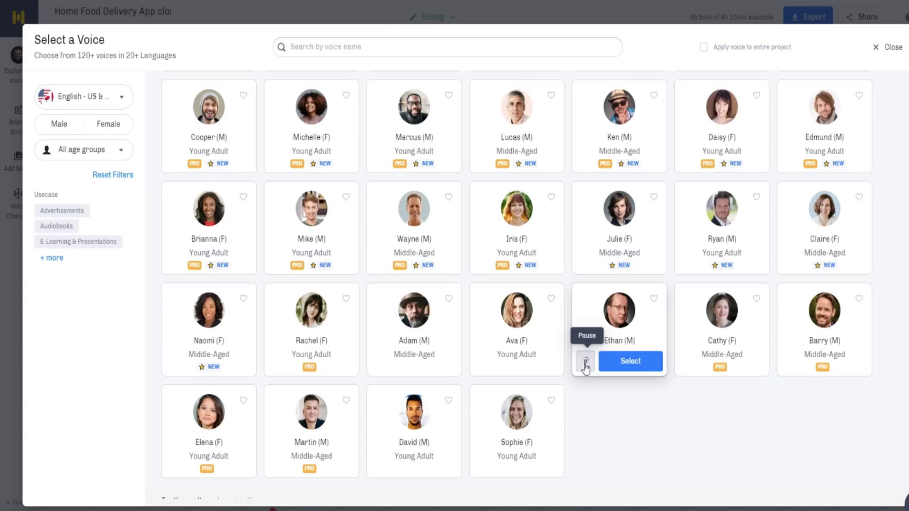
click(585, 360)
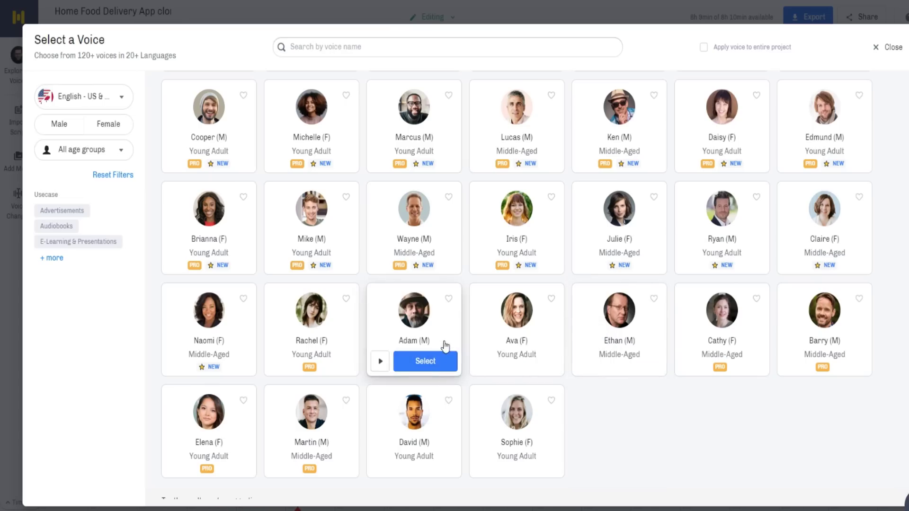
scroll(450, 307, up, 2)
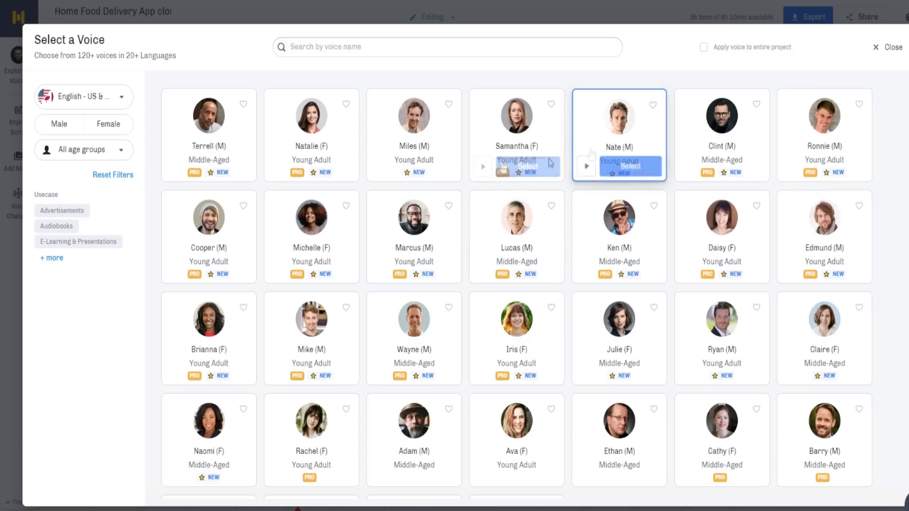
click(893, 47)
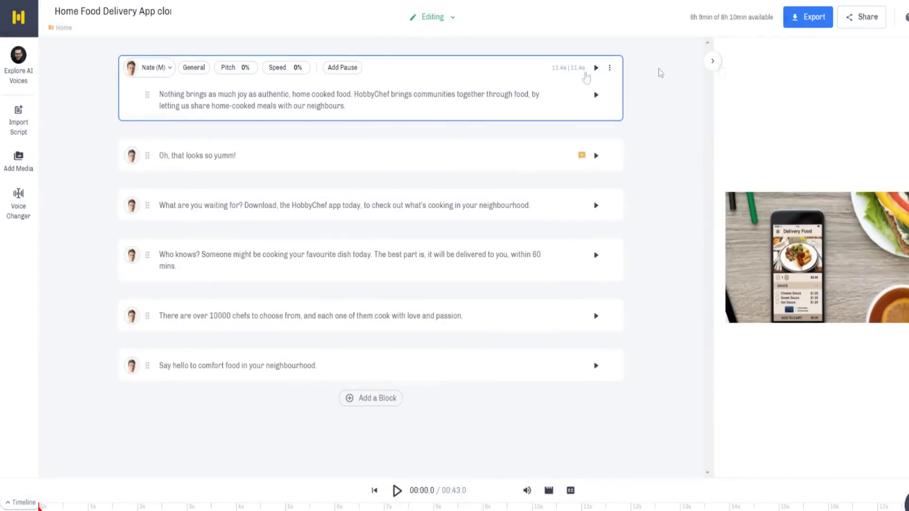
Step: From the projects home, create a blank project titled My Awesome Project
click(19, 19)
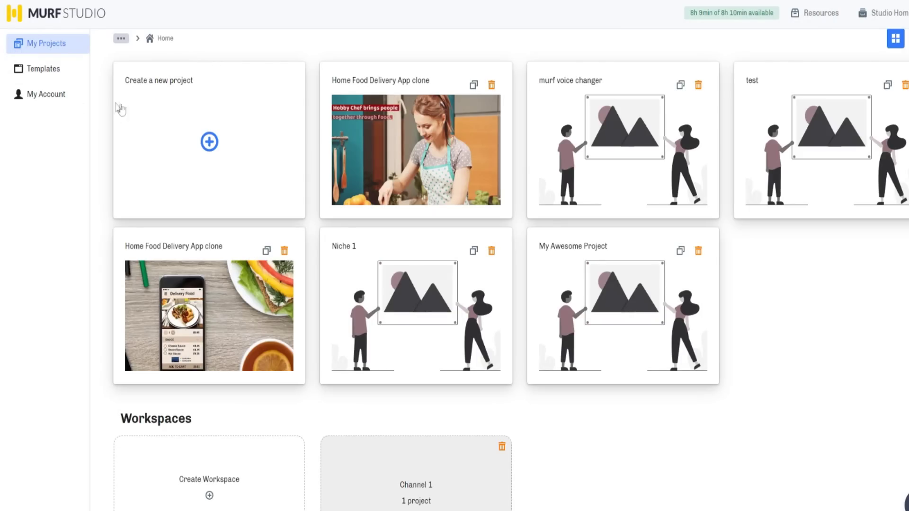
click(199, 135)
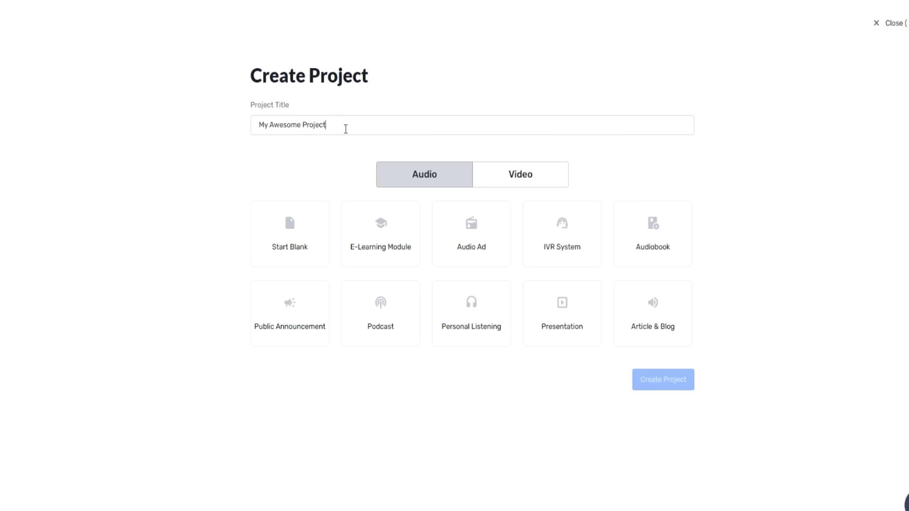
text(2)
click(279, 250)
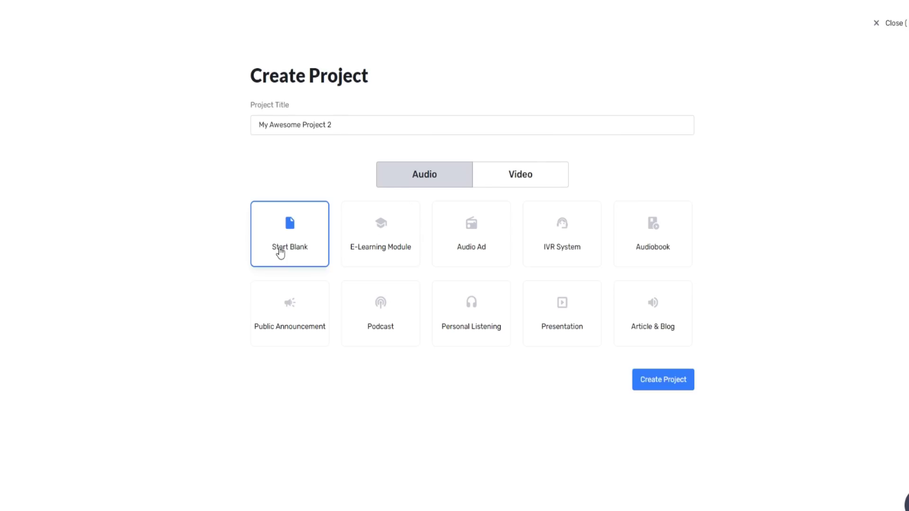
click(882, 25)
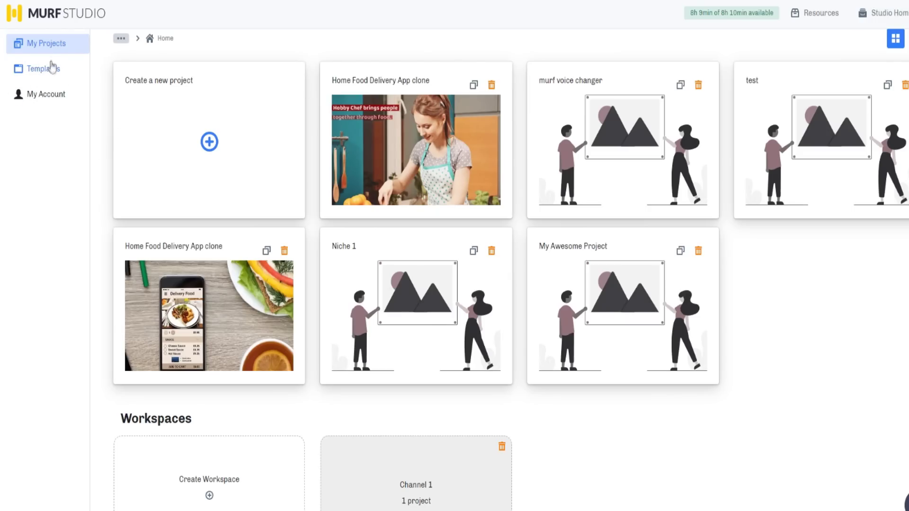
click(209, 141)
click(288, 227)
click(645, 379)
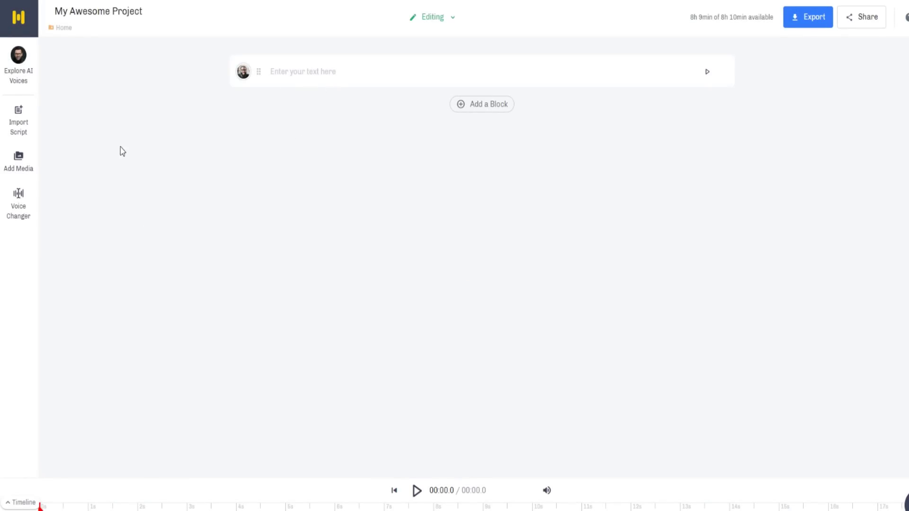
Step: Look over the Import Script options, then open the Stock Music library via Add Media
click(26, 129)
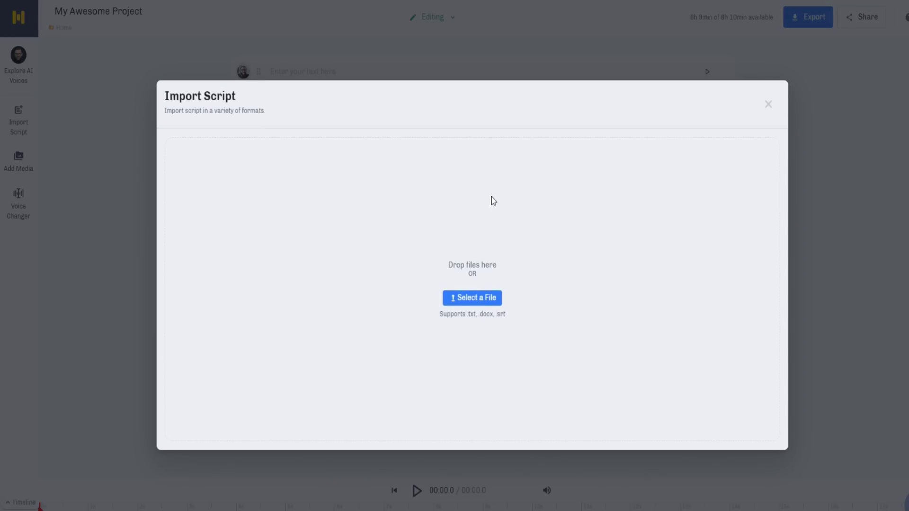
click(768, 104)
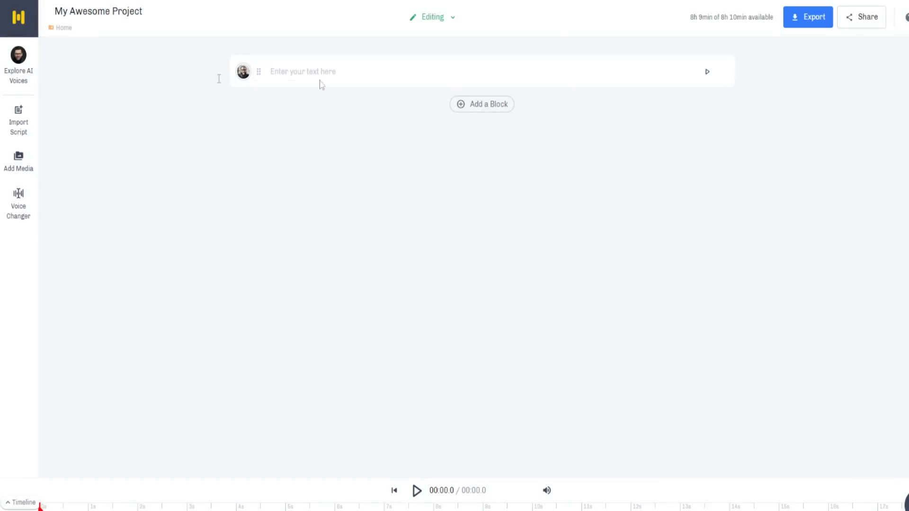
click(24, 163)
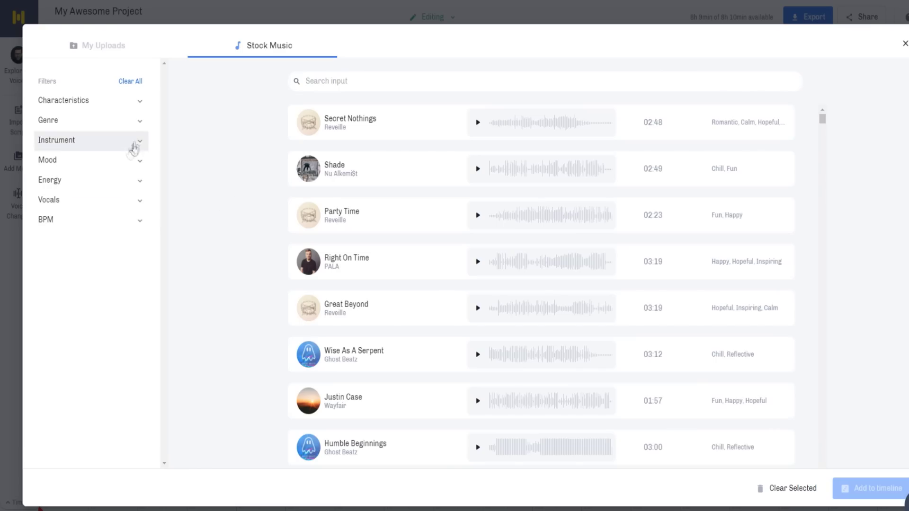
Step: Expand and collapse the Characteristics, Genre and Instrument music filters
click(130, 108)
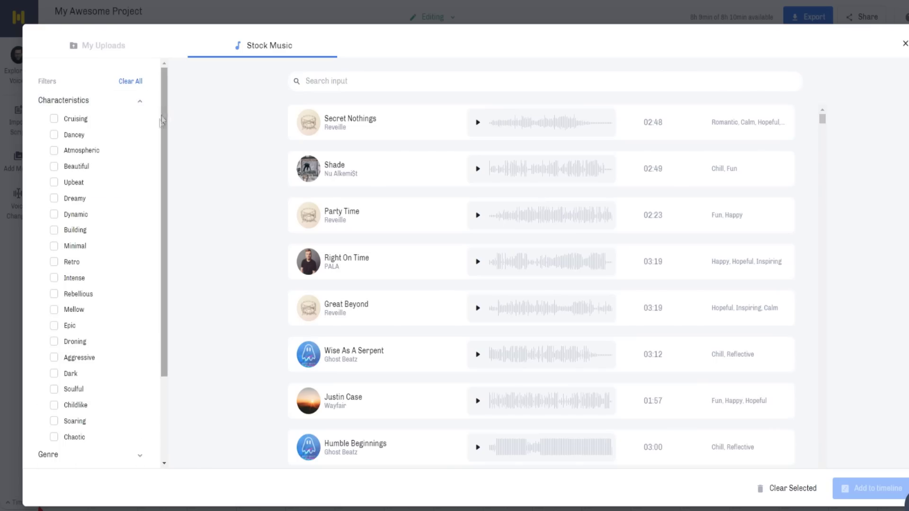
click(133, 107)
click(120, 128)
click(121, 125)
click(137, 142)
scroll(113, 186, down, 1)
scroll(106, 172, up, 3)
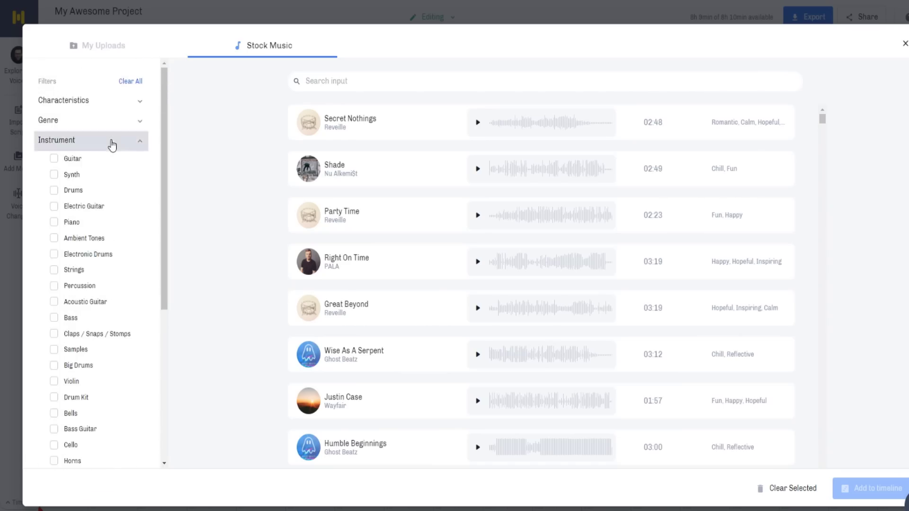
click(112, 141)
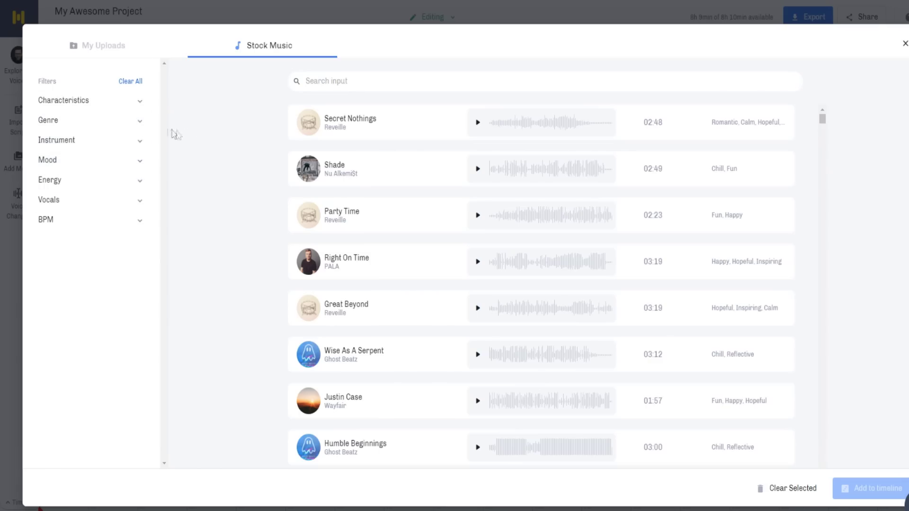
Step: Check My Uploads, close the media library and open the empty script block for editing
click(111, 53)
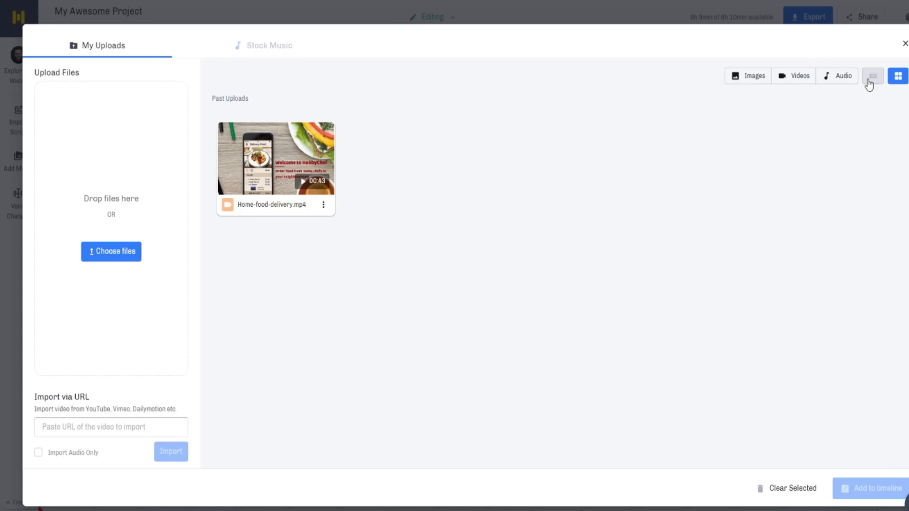
click(904, 45)
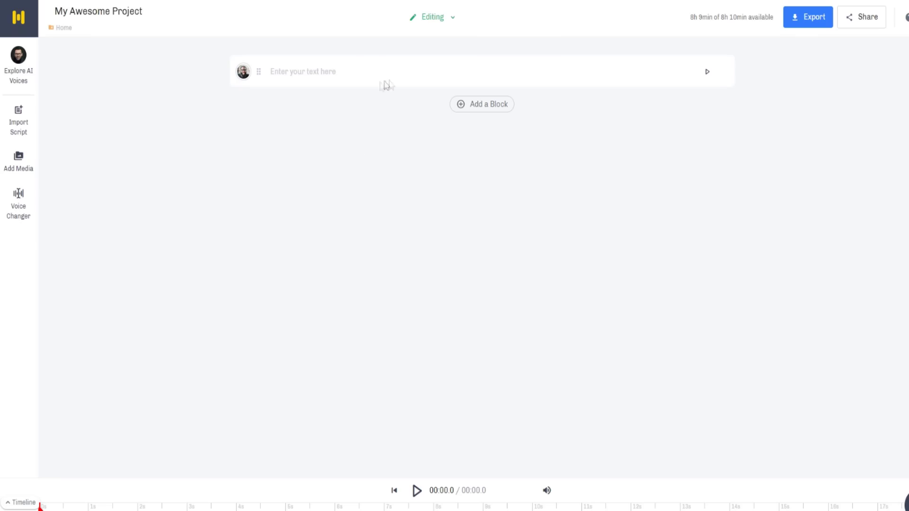
click(348, 77)
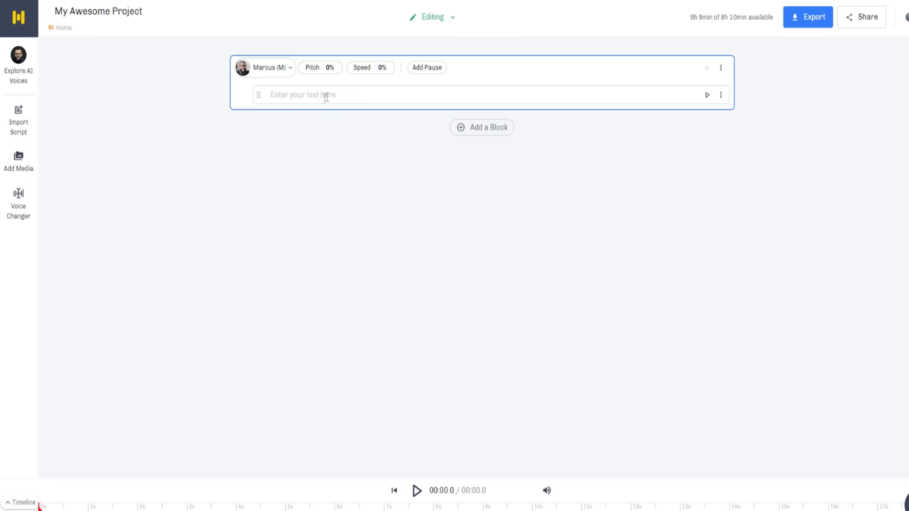
click(286, 71)
scroll(416, 270, up, 2)
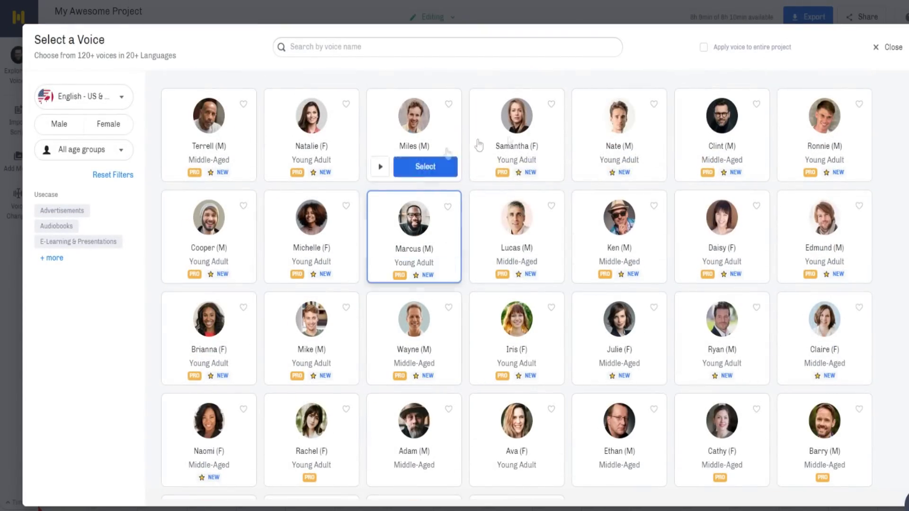
click(80, 97)
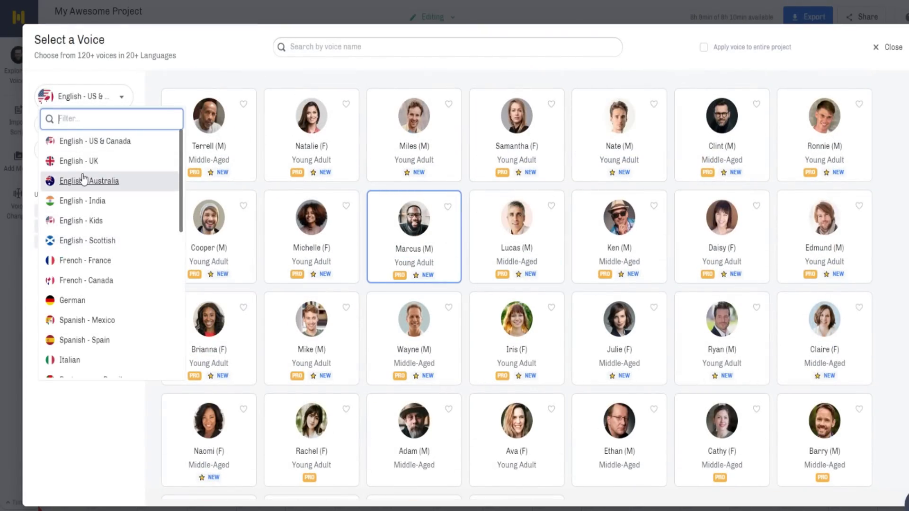
click(77, 160)
mouse_move(509, 167)
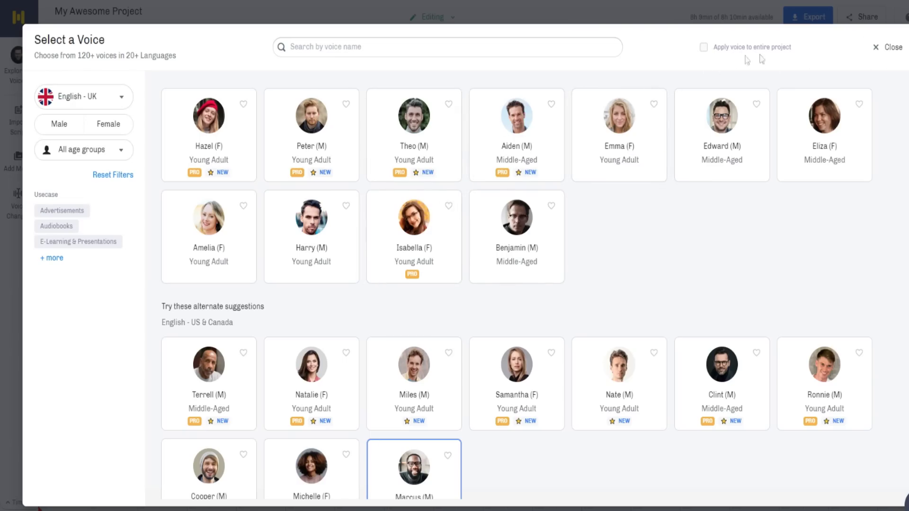
click(873, 48)
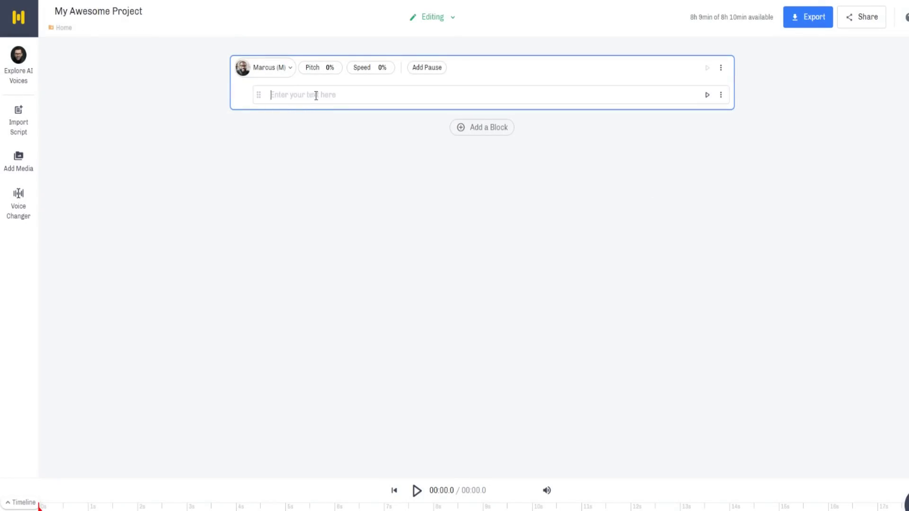
Step: Paste the 'Hey guys, welcome to my brand new Murf.ai review…' intro, generate its audio, and delete the extra empty block
text(Hey guys, welcome to my brand new Murf.ai review and demo video. I'll be going over everything you need to know about Murf.ai, including all of their features.)
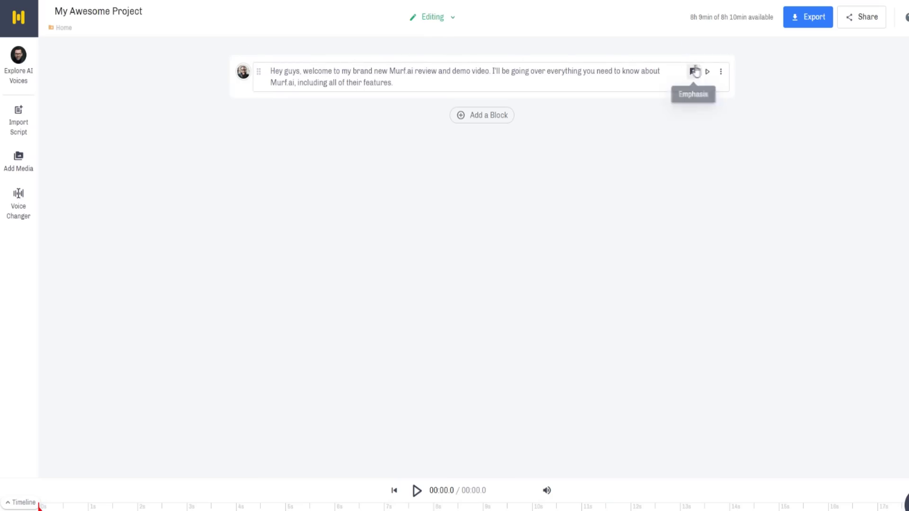
click(706, 73)
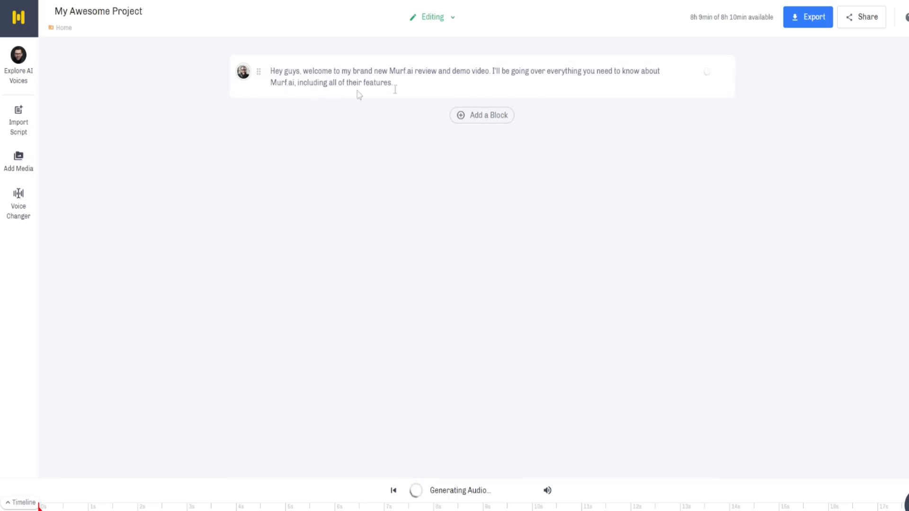
click(479, 117)
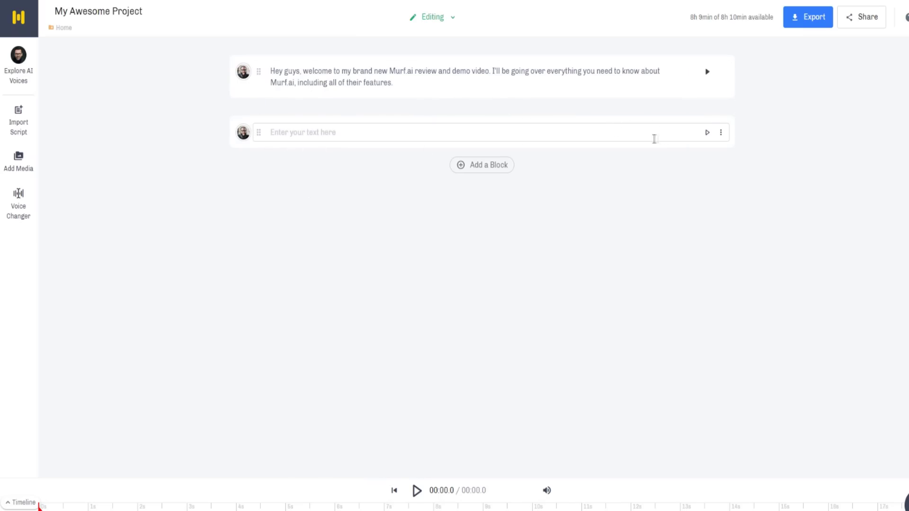
click(720, 133)
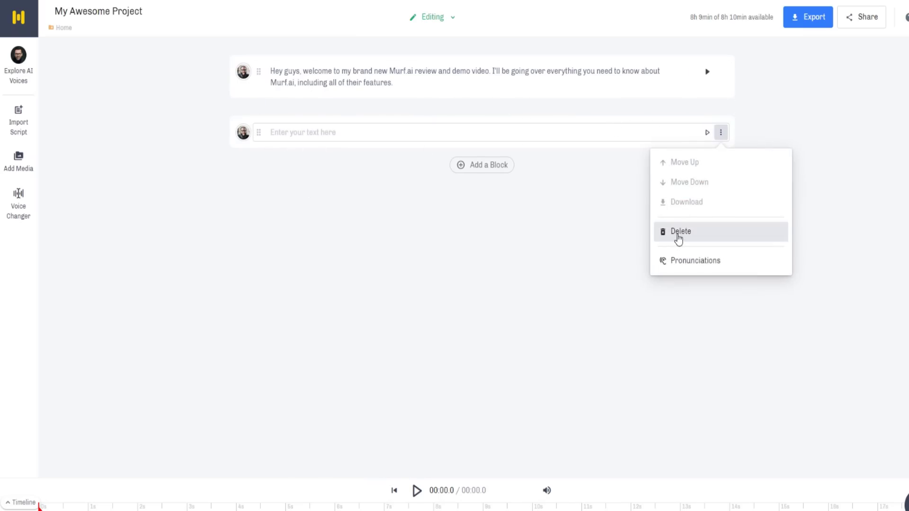
click(679, 234)
click(402, 77)
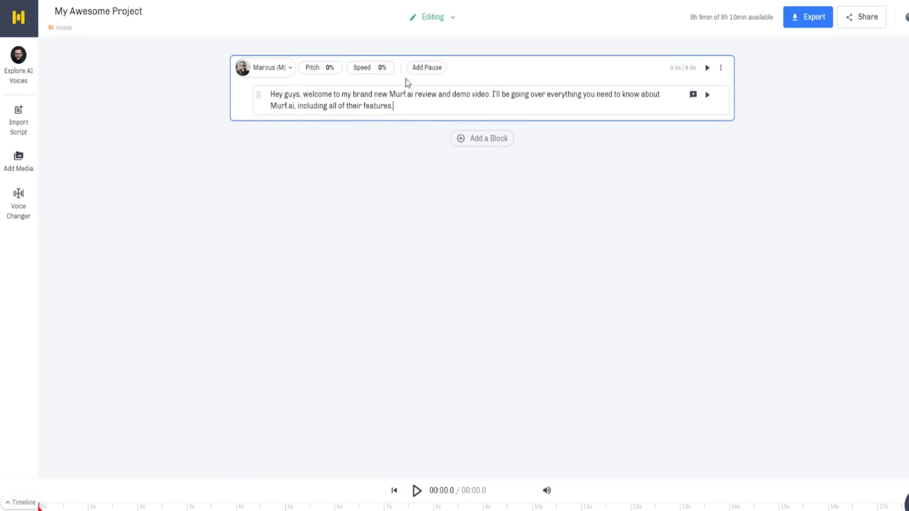
Step: Inspect the block's Pitch, Speed and pause-length options, then build and play the 9.9-second narration preview
click(317, 72)
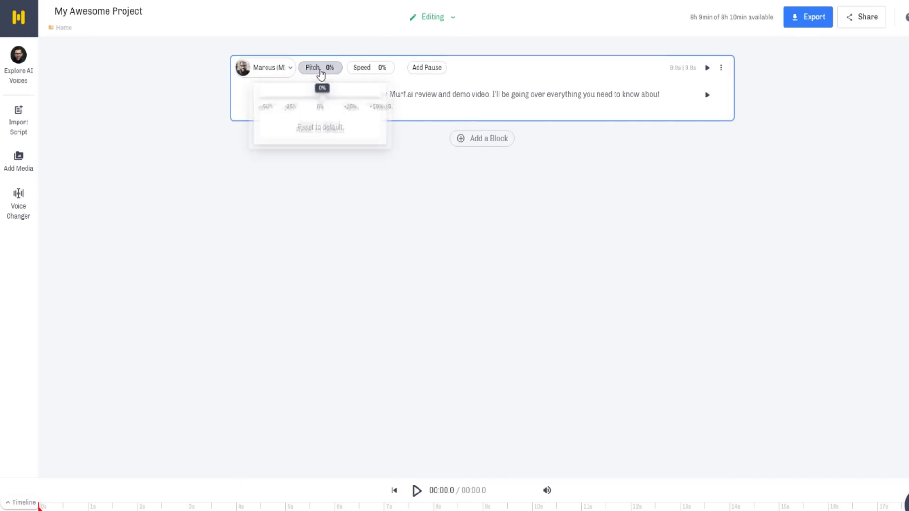
click(367, 69)
click(425, 67)
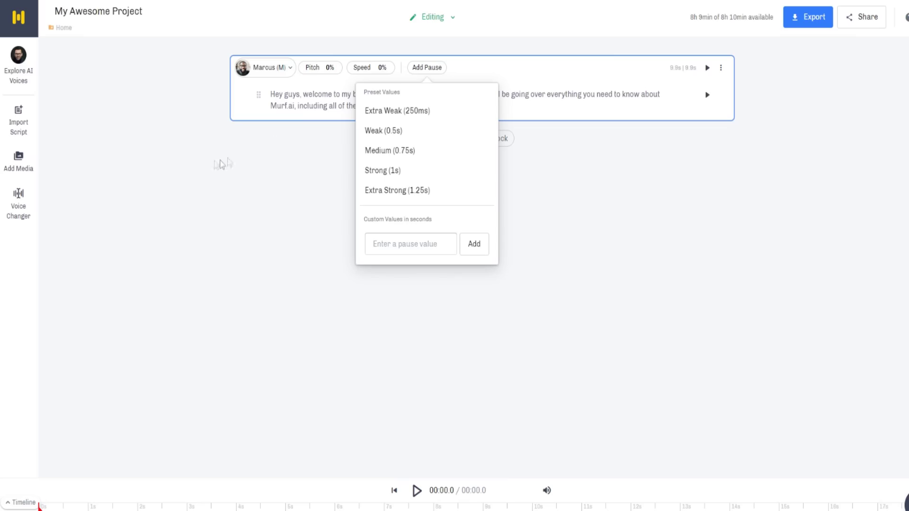
click(254, 179)
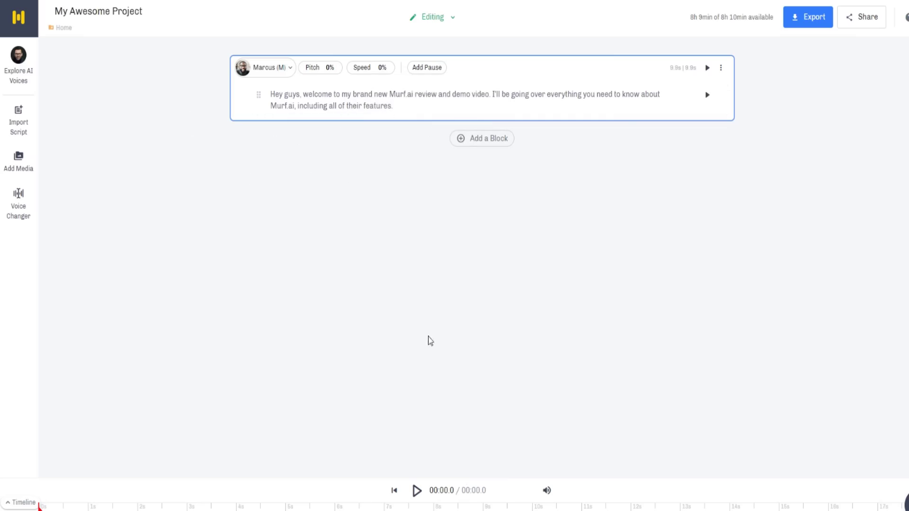
click(416, 490)
click(417, 490)
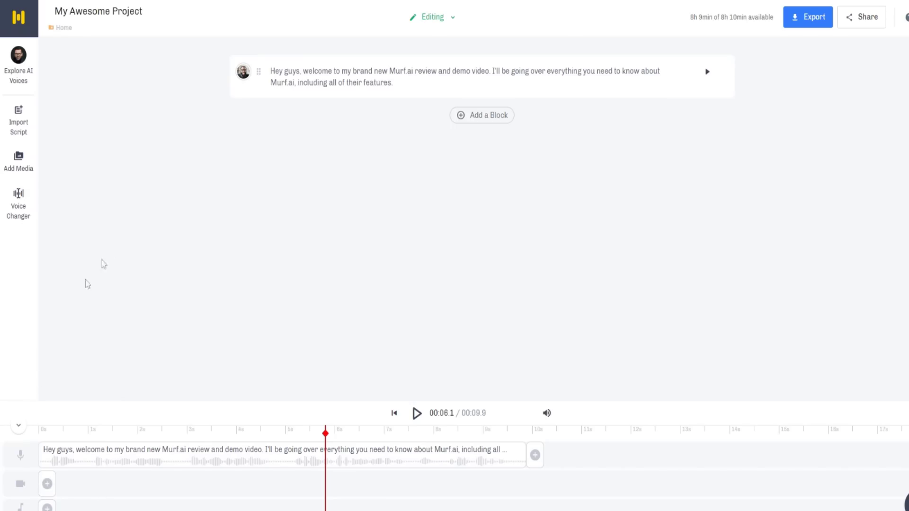
Step: Add the Right On Time stock track to the timeline and show its volume mixer with Auto Ducking at Low
click(19, 161)
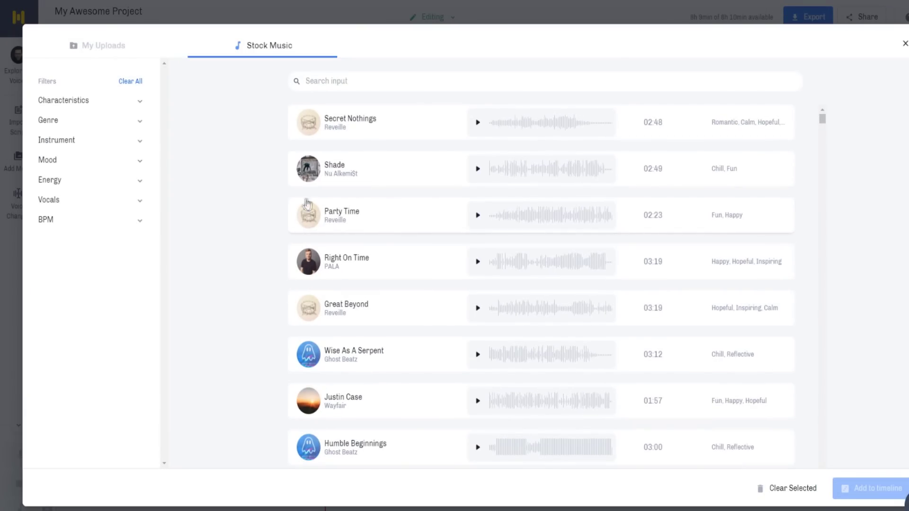
click(311, 264)
click(859, 482)
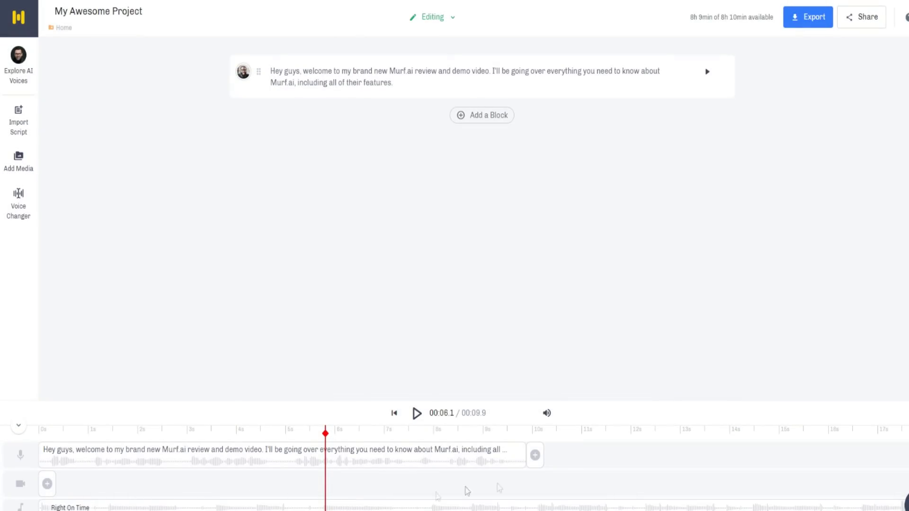
click(546, 413)
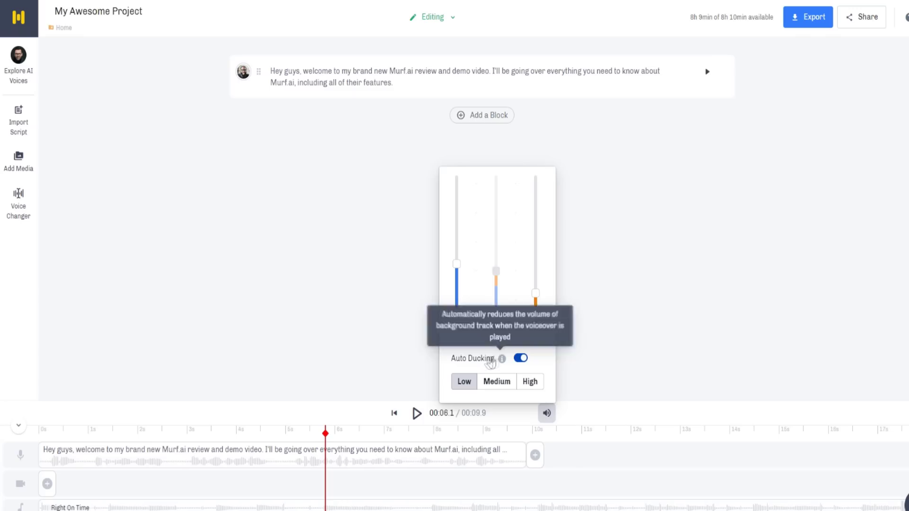
Step: Close the volume mixer and return to the top of the Murf.ai website landing page
mouse_move(502, 360)
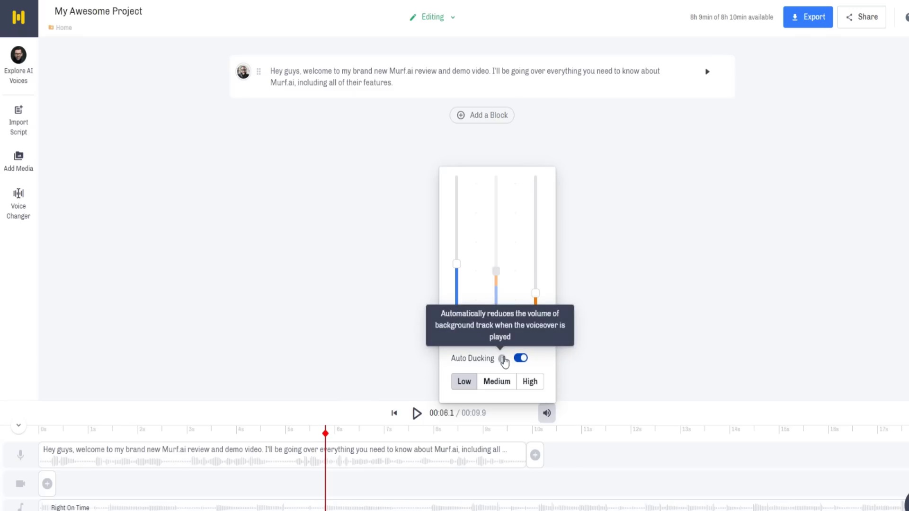
click(670, 294)
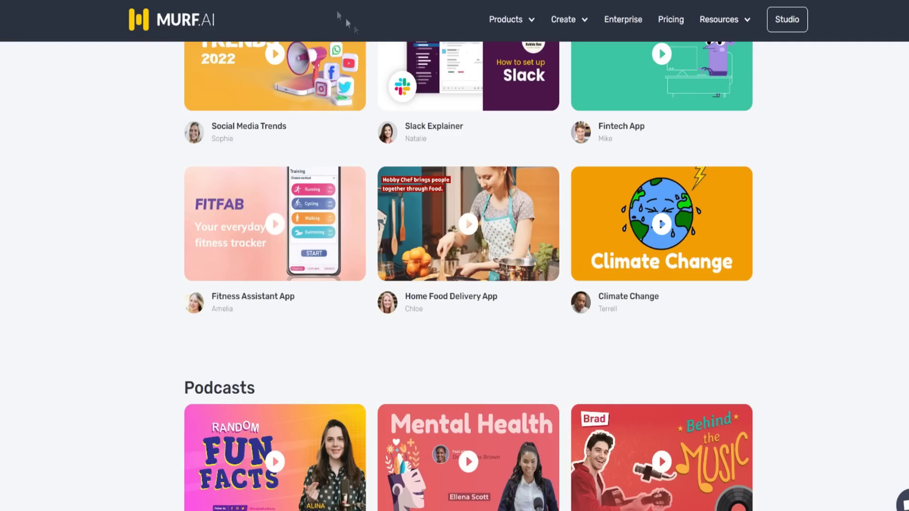
scroll(619, 207, up, 15)
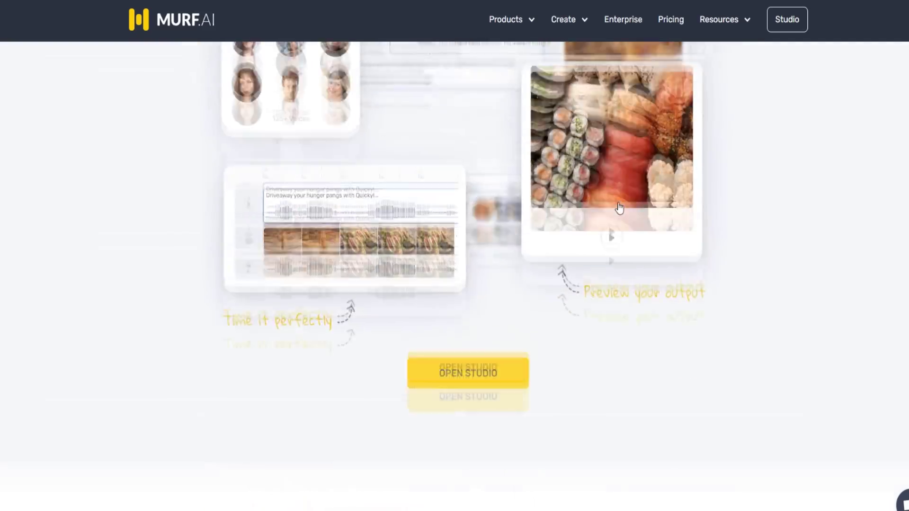
scroll(618, 207, up, 10)
mouse_move(513, 25)
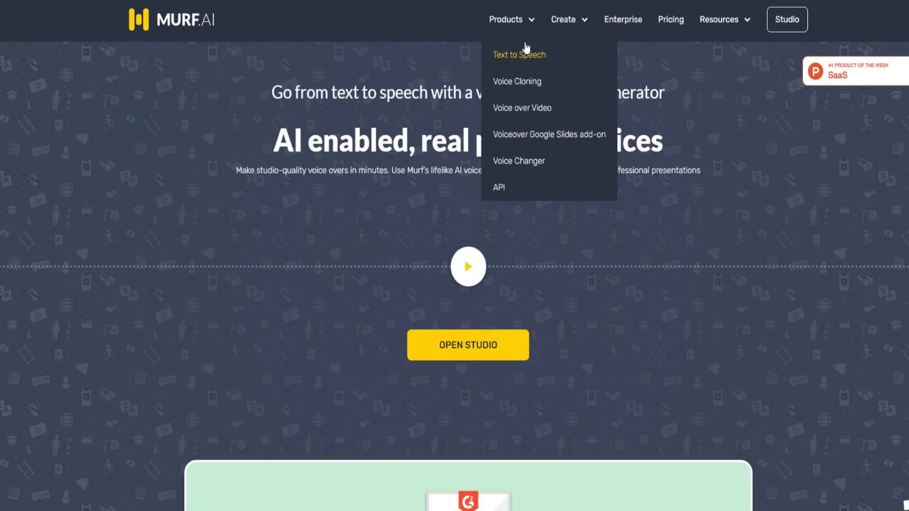
Step: Browse the Murf.ai Products and Create menus and scroll the landing page briefly
mouse_move(590, 11)
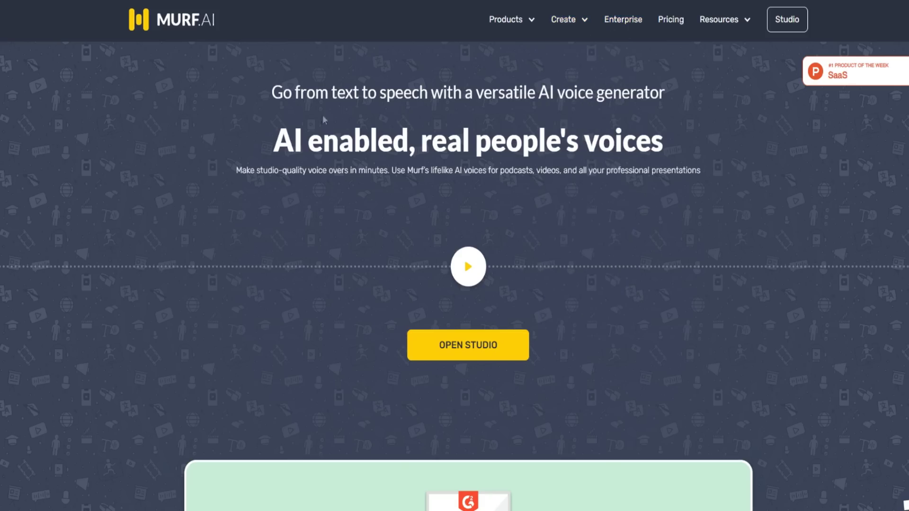
scroll(525, 124, down, 1)
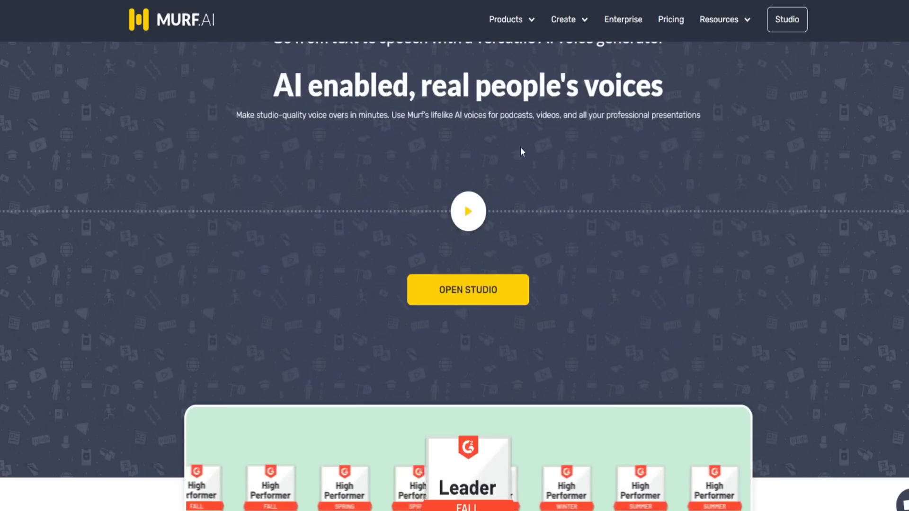
scroll(521, 147, up, 1)
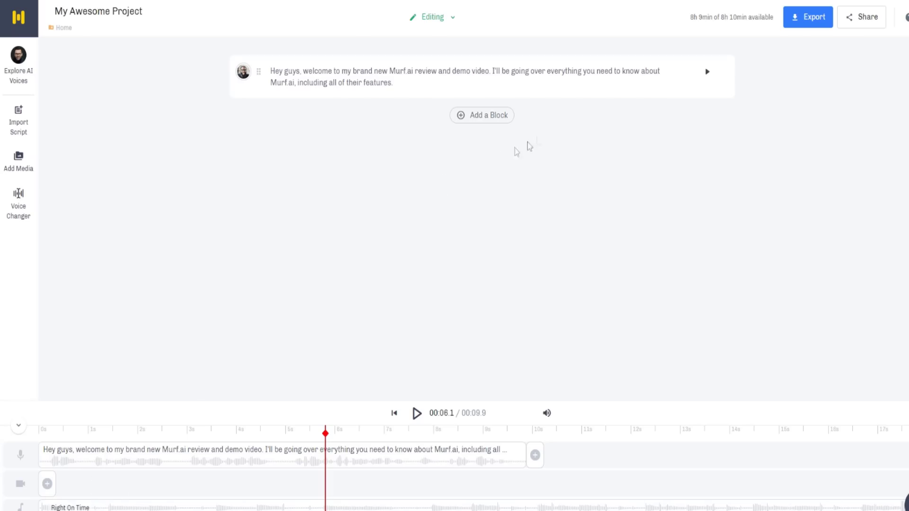
click(807, 18)
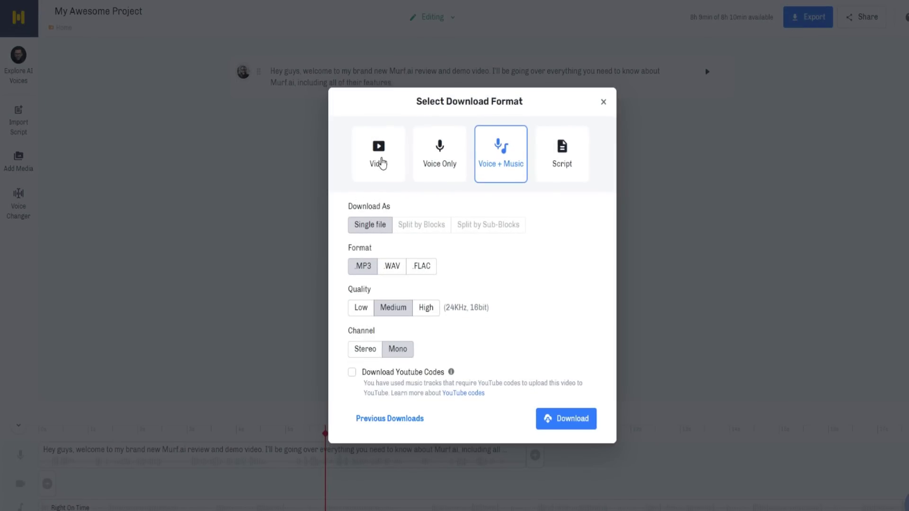
click(383, 163)
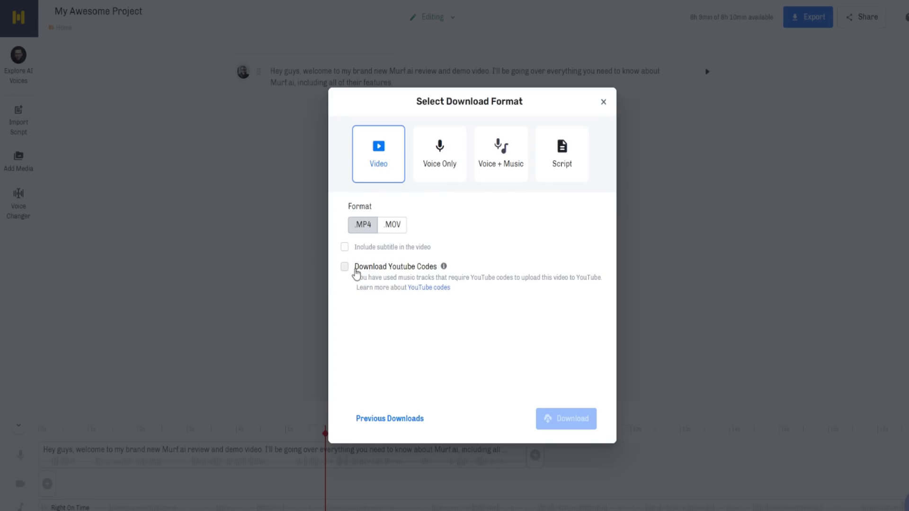
click(437, 156)
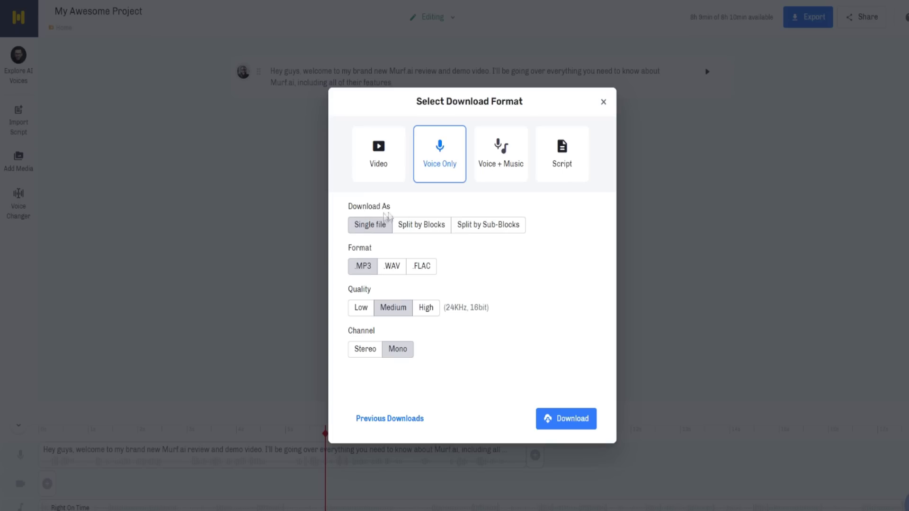
click(405, 226)
click(488, 176)
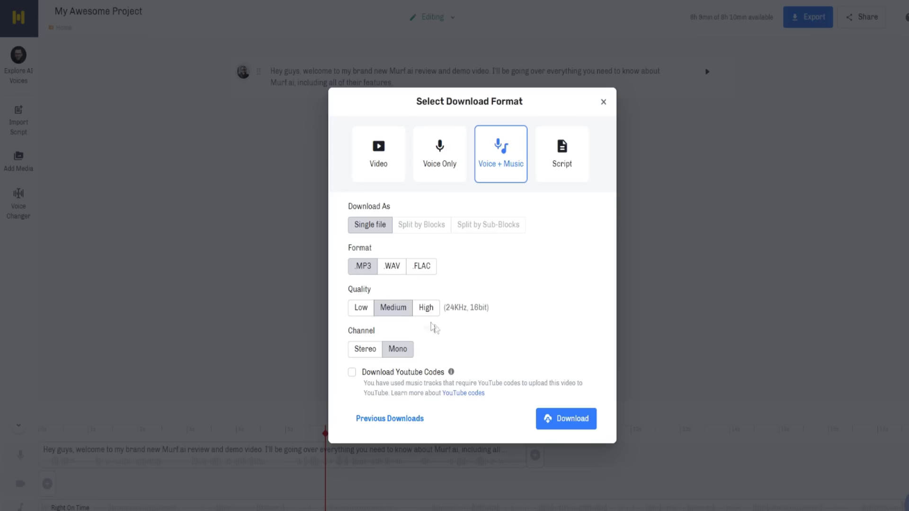
click(566, 165)
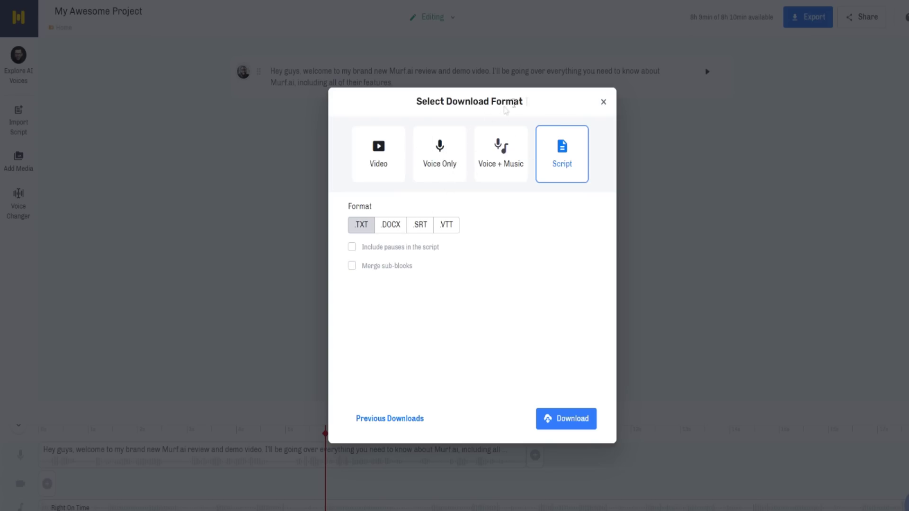
click(603, 103)
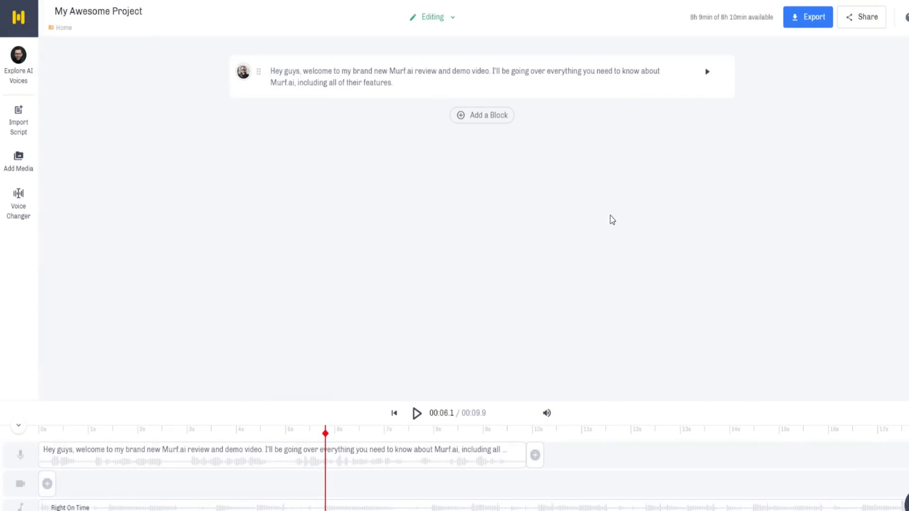
click(861, 19)
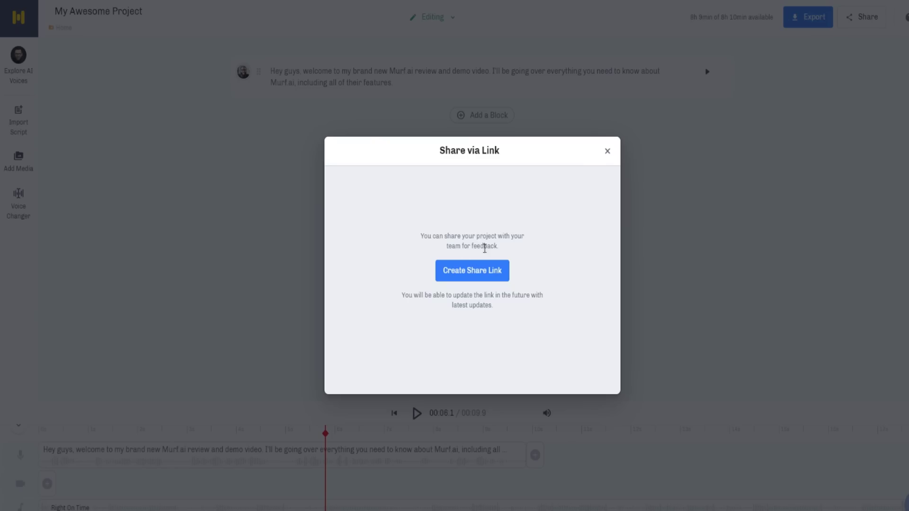
click(607, 154)
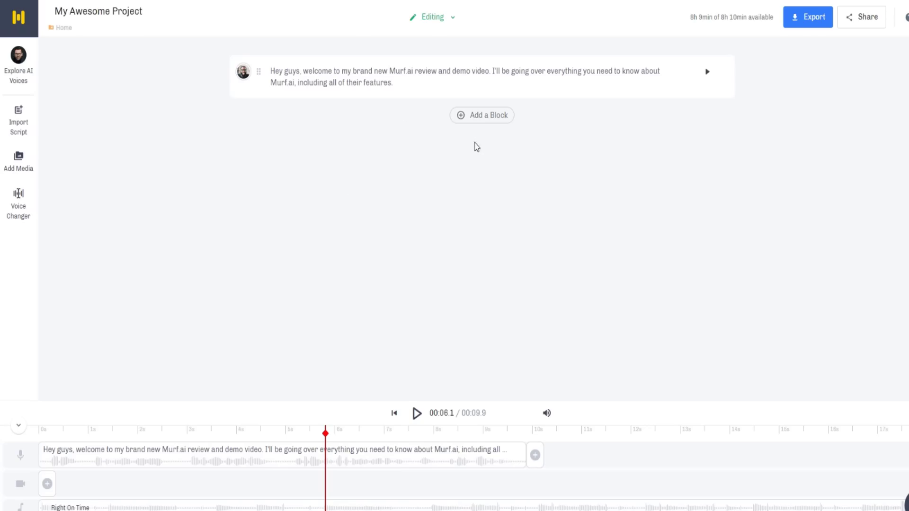
Step: Add a new script block and paste the intro text into it
click(479, 116)
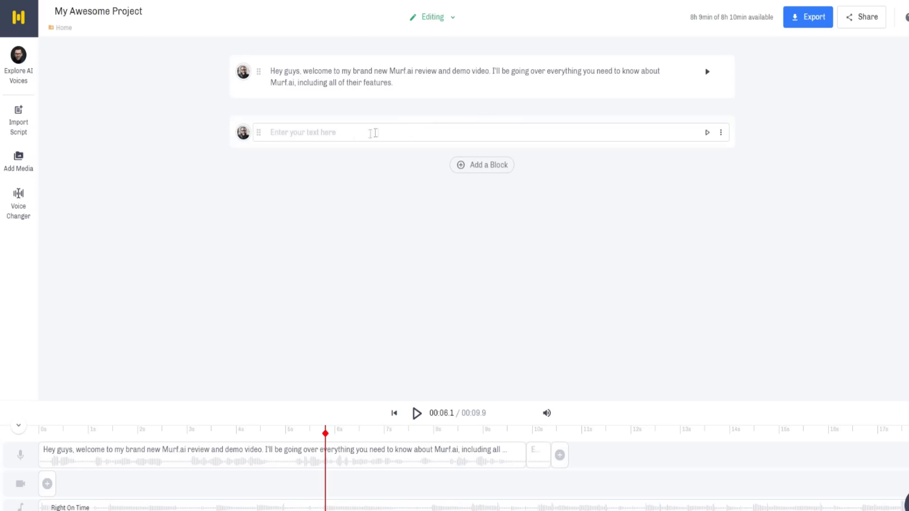
click(267, 137)
right_click(311, 156)
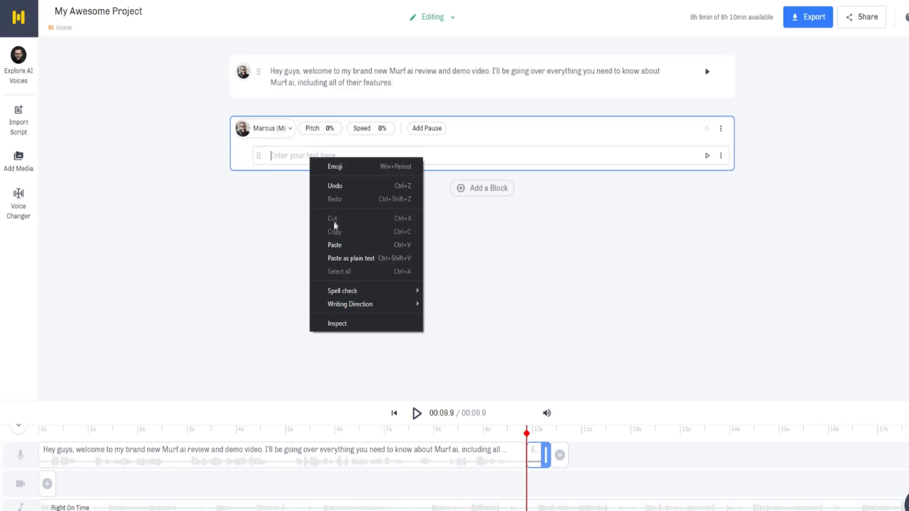
click(337, 244)
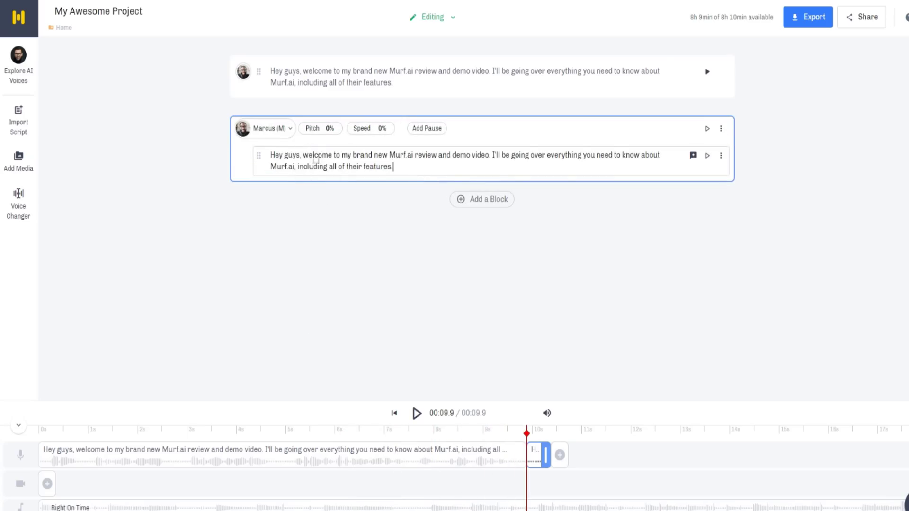
Step: Preview the Martin (M) voice and assign it to the new block
click(284, 135)
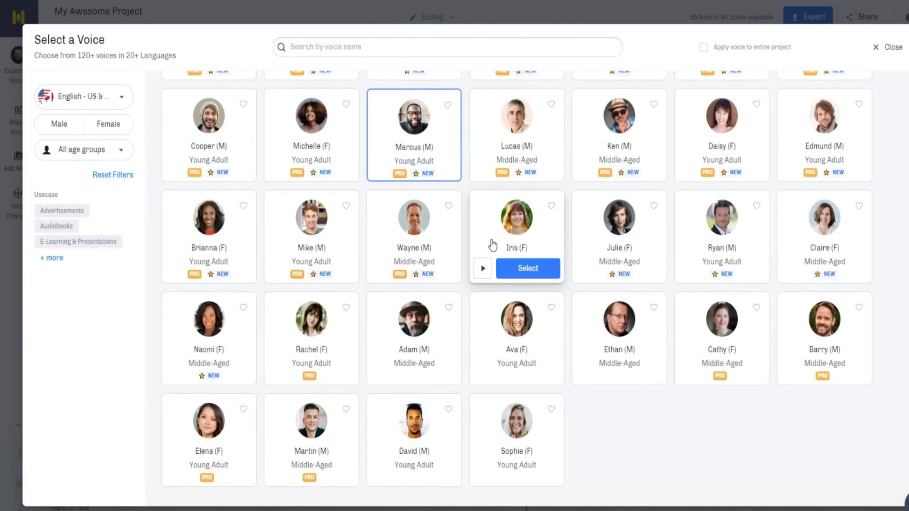
scroll(426, 298, down, 2)
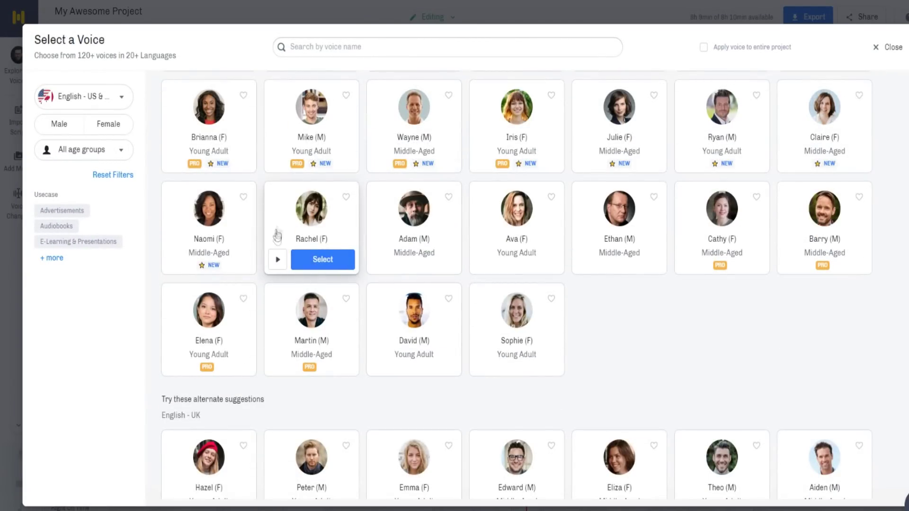
click(323, 259)
mouse_move(309, 339)
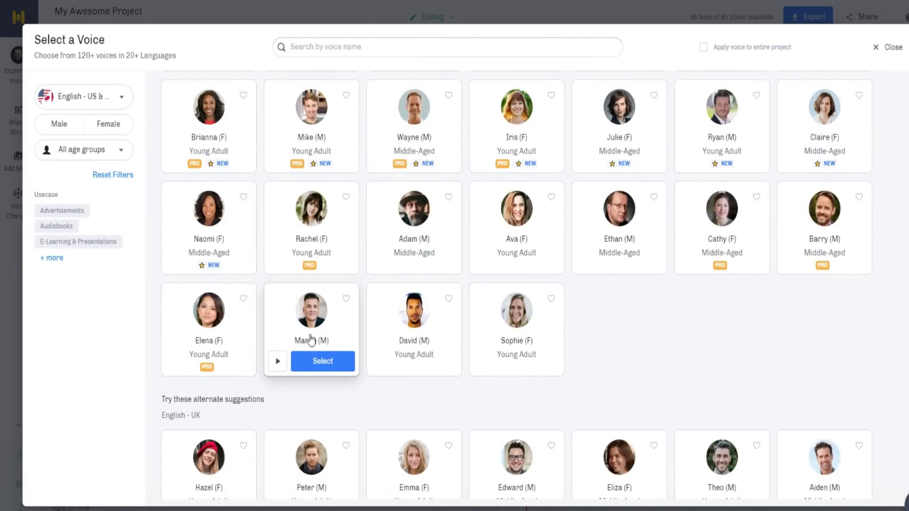
click(280, 363)
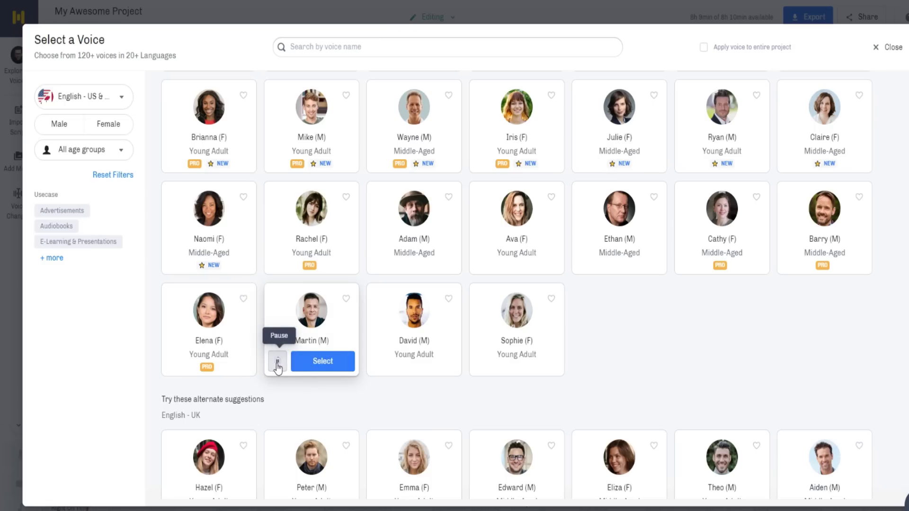
click(319, 367)
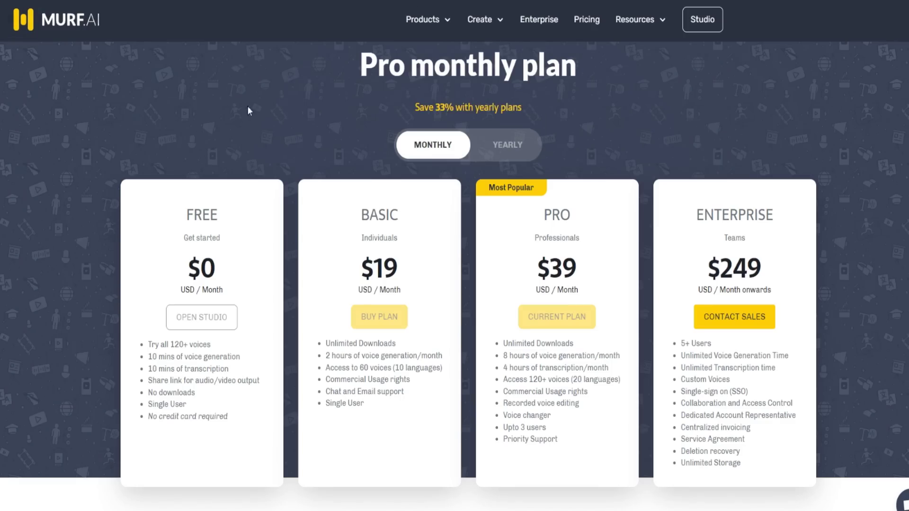
Step: Scan the Free $0, Basic $19, Pro $39 and Enterprise $249 plans, highlighting the Free plan's price
scroll(284, 124, down, 2)
scroll(303, 114, up, 2)
drag(172, 211, 223, 294)
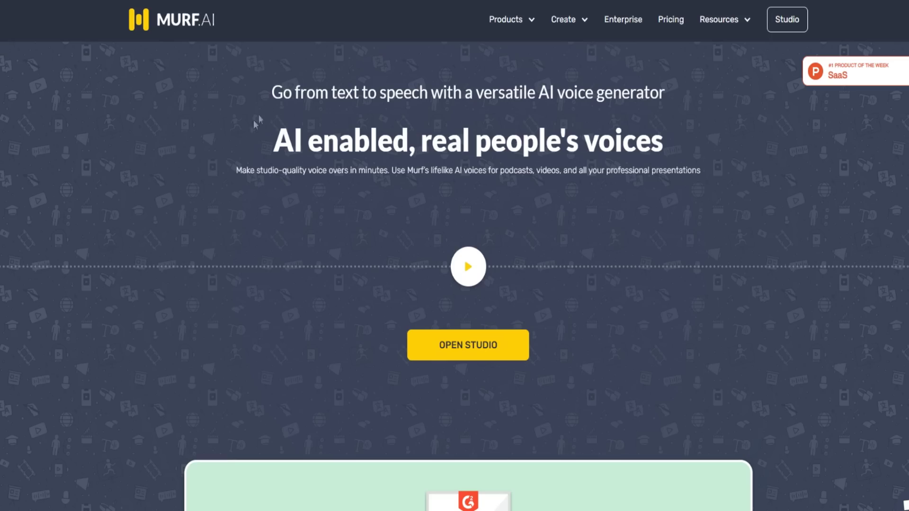